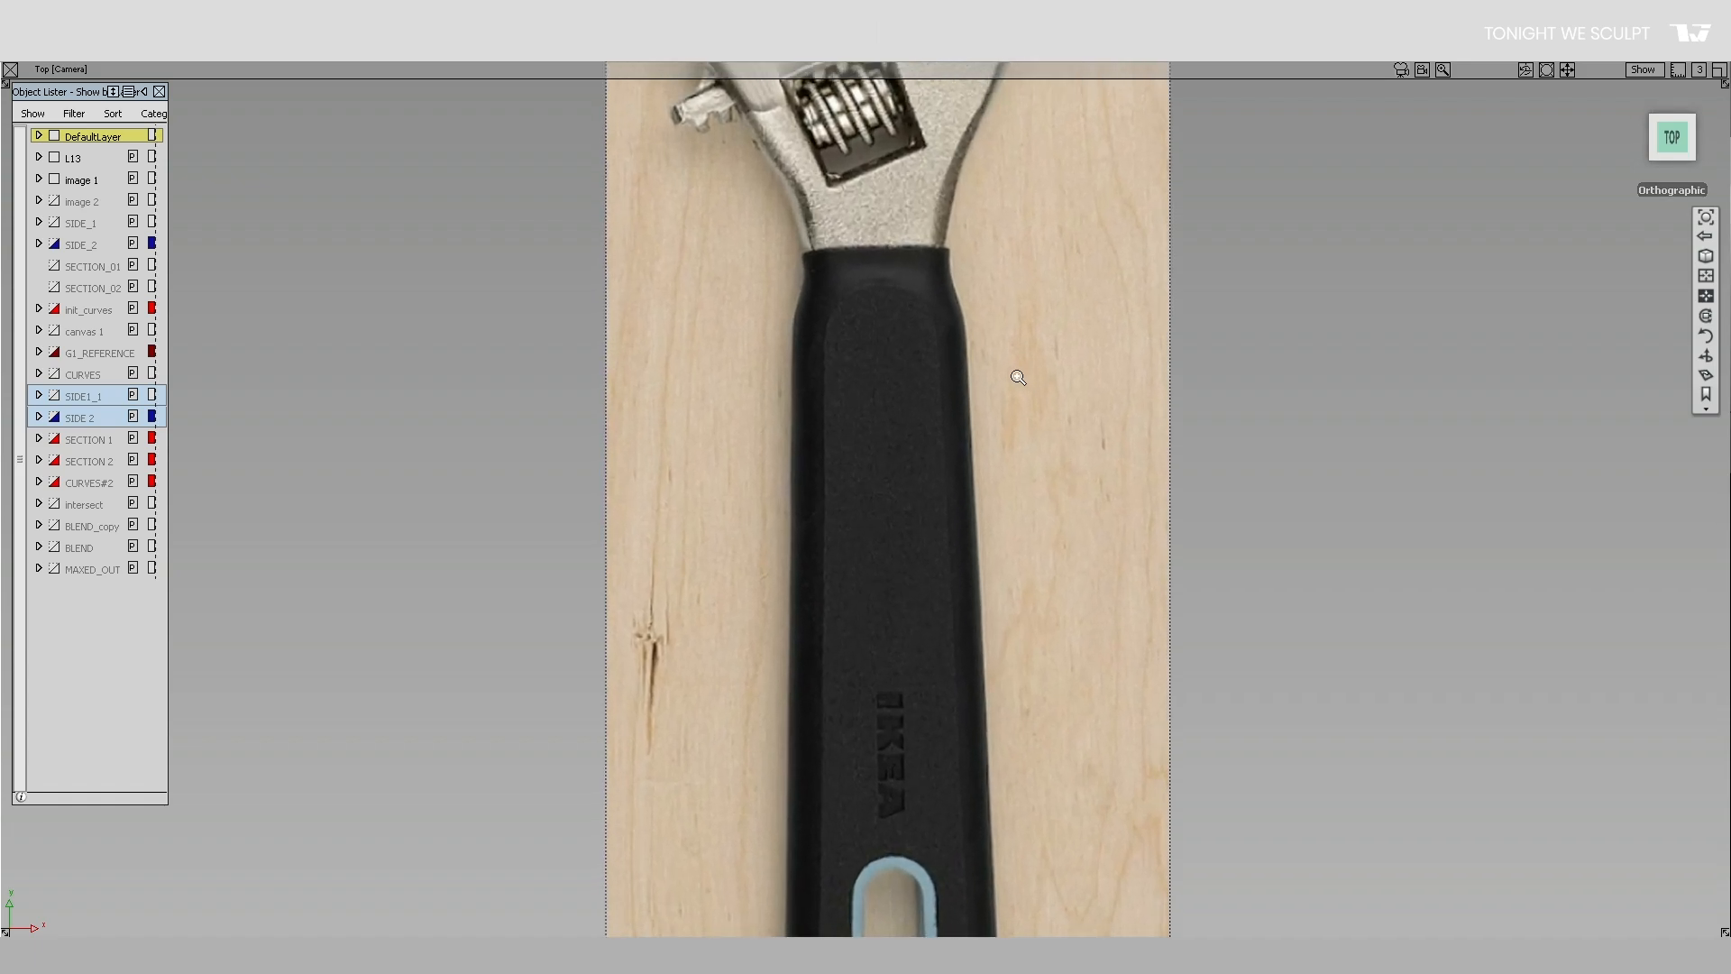
Step: Examine the wrench handle reference photo, and show the image 2 layer to view the second reference picture
{"action": "middle_click_drag", "start_coordinate": [1050, 347], "coordinate": [1019, 437], "text": "alt+shift"}
{"action": "right_click_drag", "start_coordinate": [1020, 436], "coordinate": [1026, 434], "text": "alt+shift"}
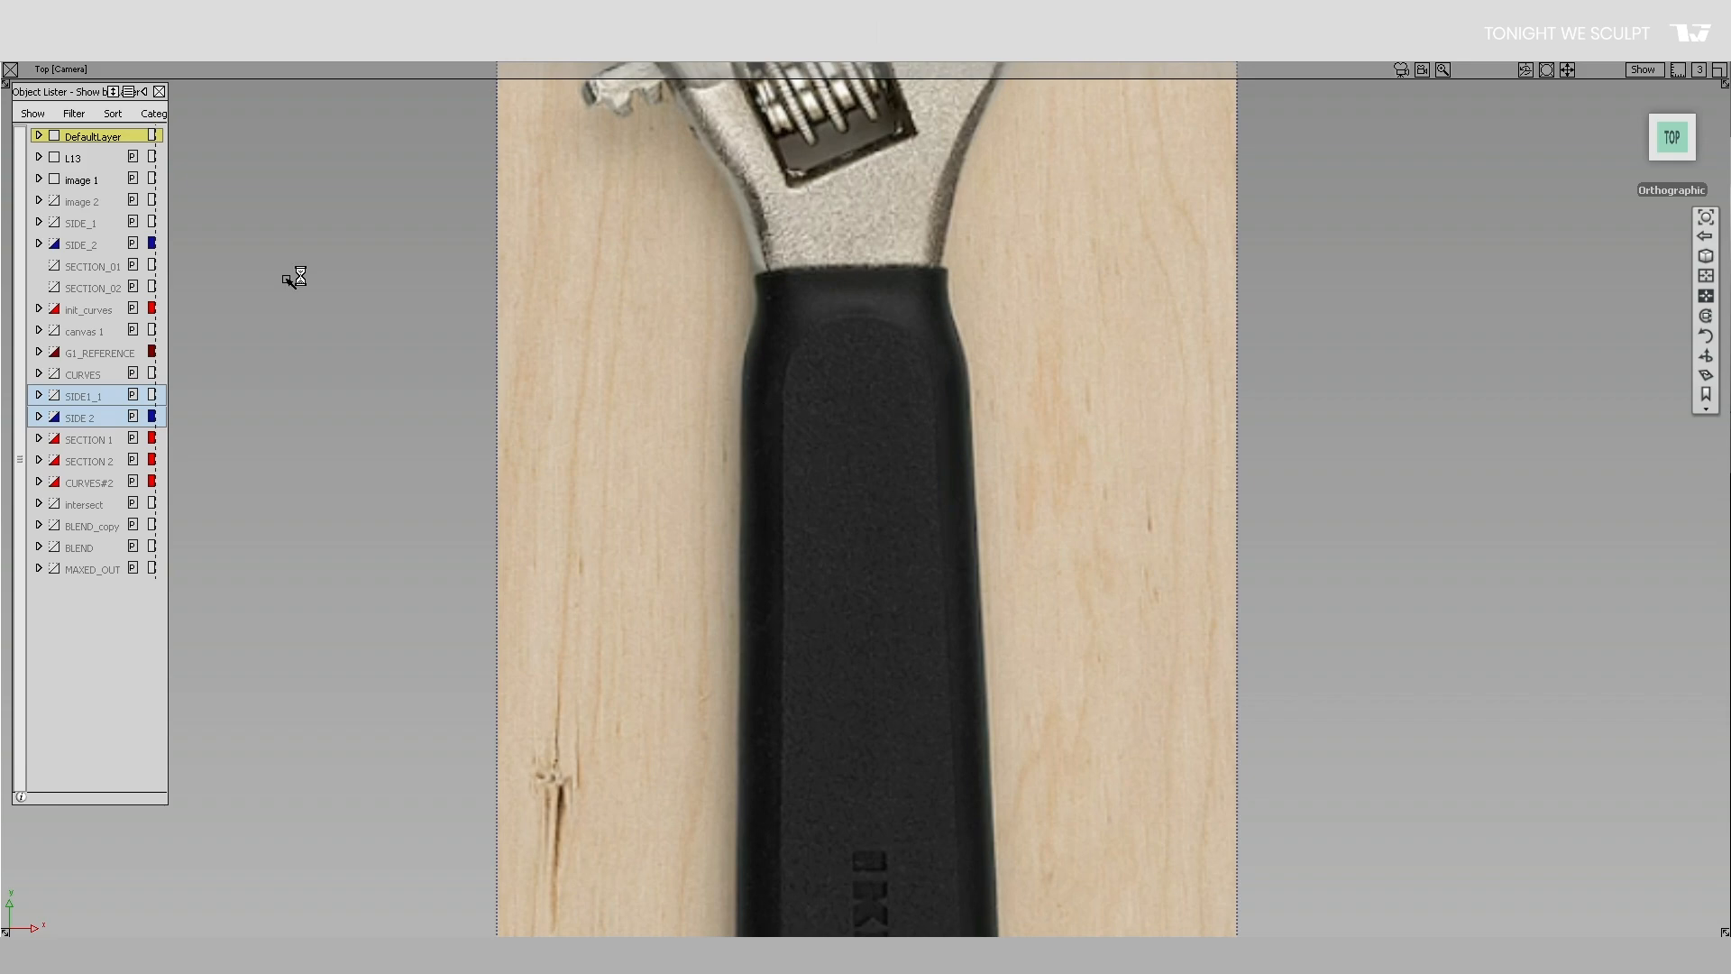
{"action": "left_click", "coordinate": [58, 201]}
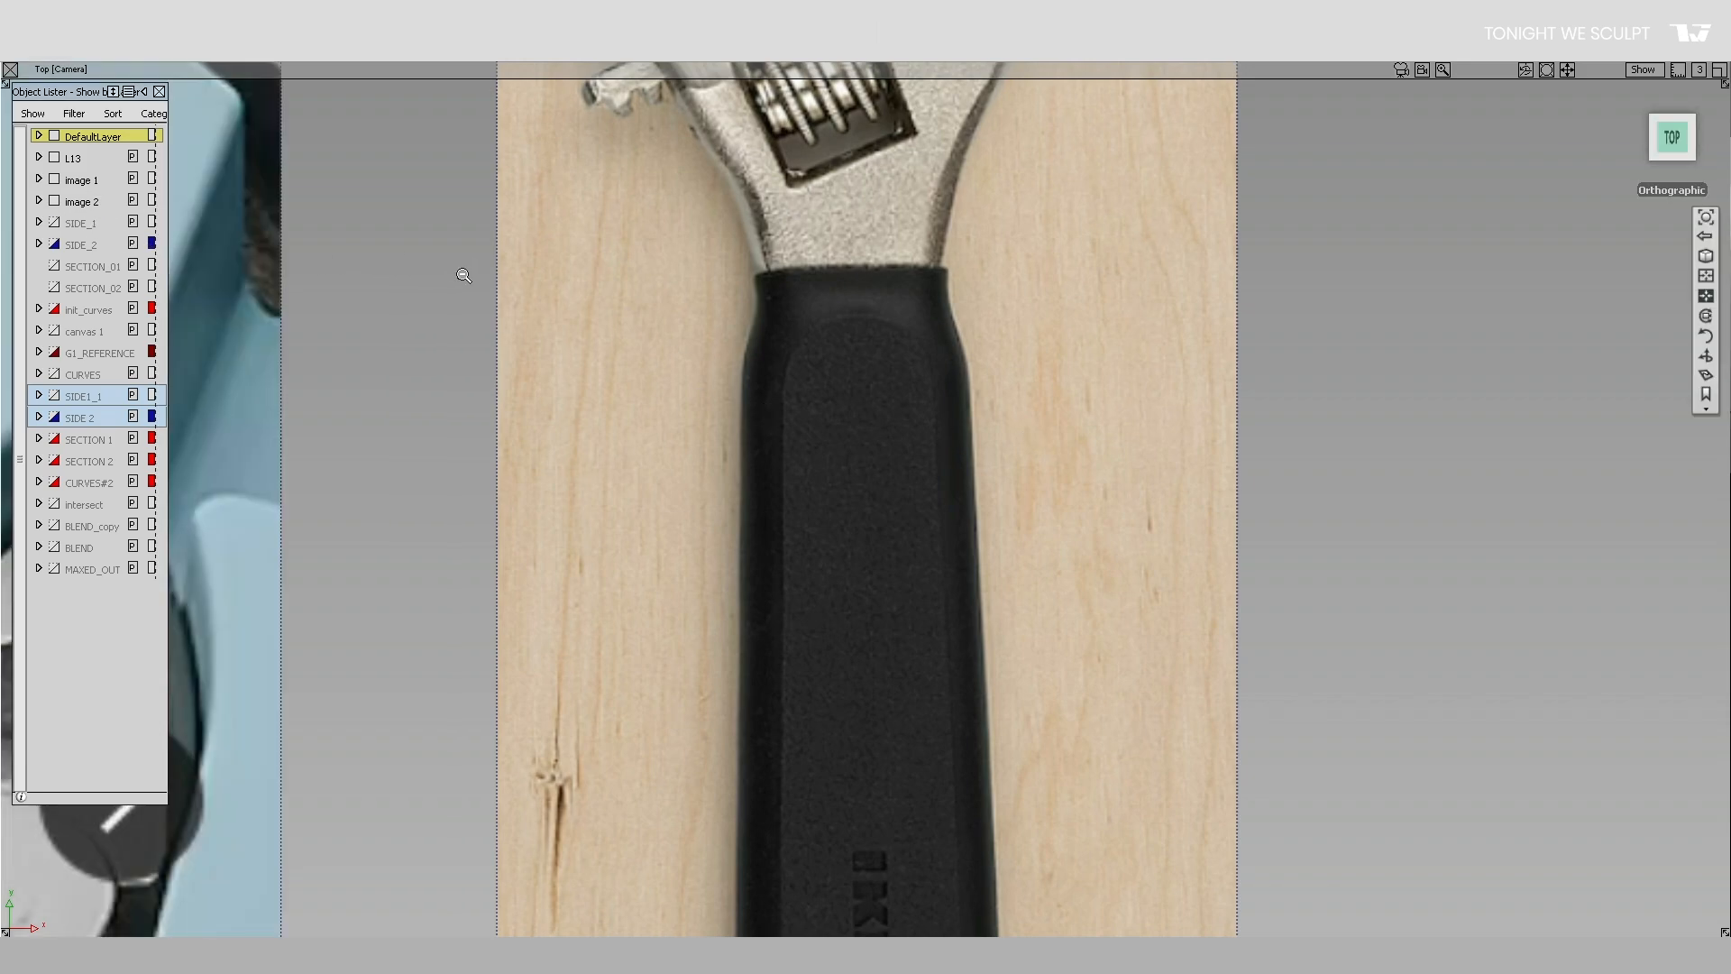
{"action": "right_click_drag", "start_coordinate": [463, 275], "coordinate": [417, 379], "text": "alt+shift"}
{"action": "middle_click_drag", "start_coordinate": [417, 378], "coordinate": [1434, 330], "text": "alt+shift"}
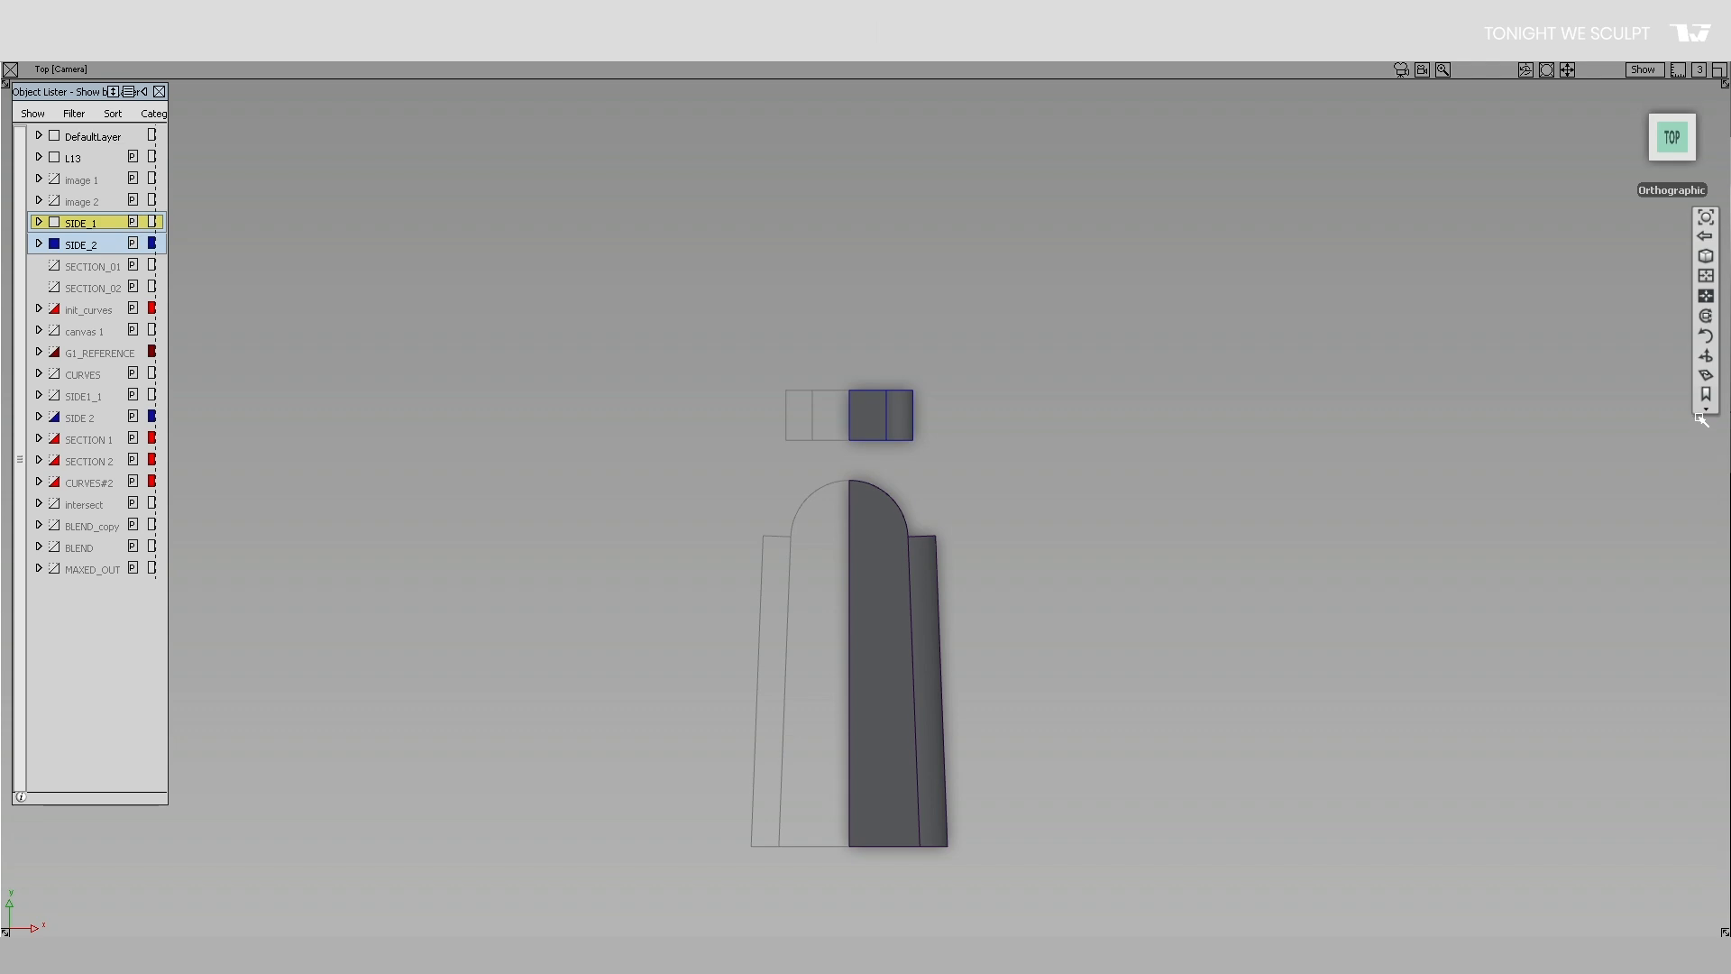
Step: Recall a saved orthographic view of the two surface sides, and show the init_curves and canvas 1 layers
{"action": "left_click", "coordinate": [1707, 413]}
{"action": "left_click", "coordinate": [1659, 440]}
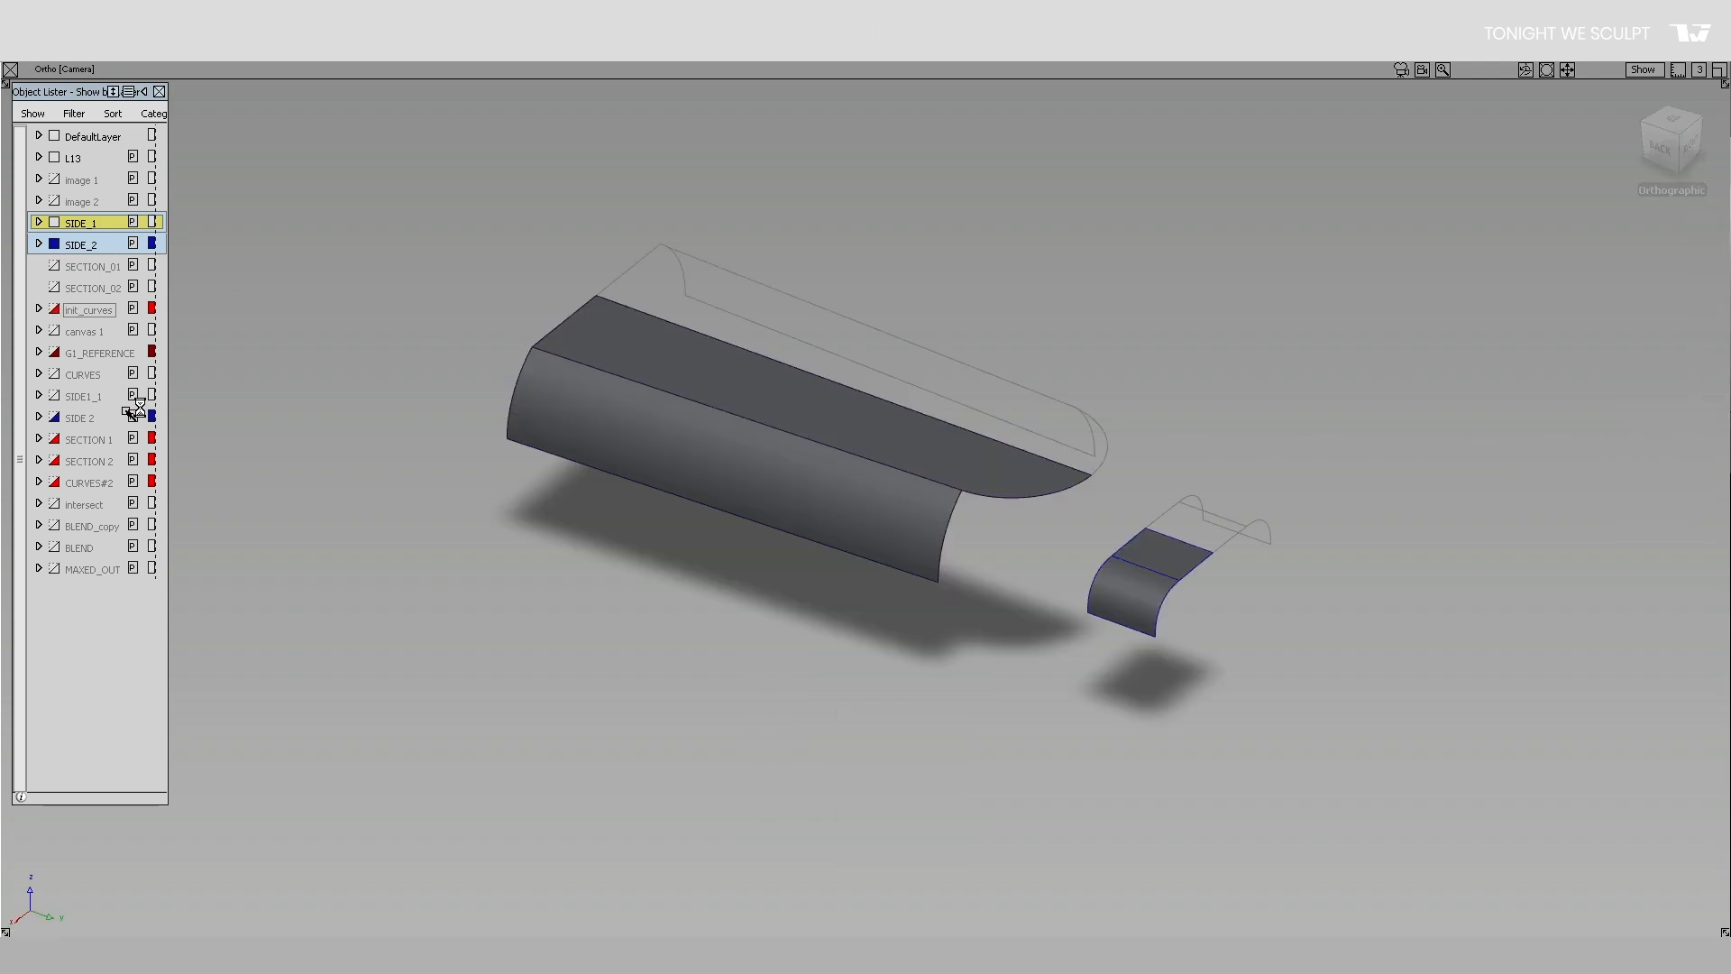
{"action": "left_click", "coordinate": [54, 309]}
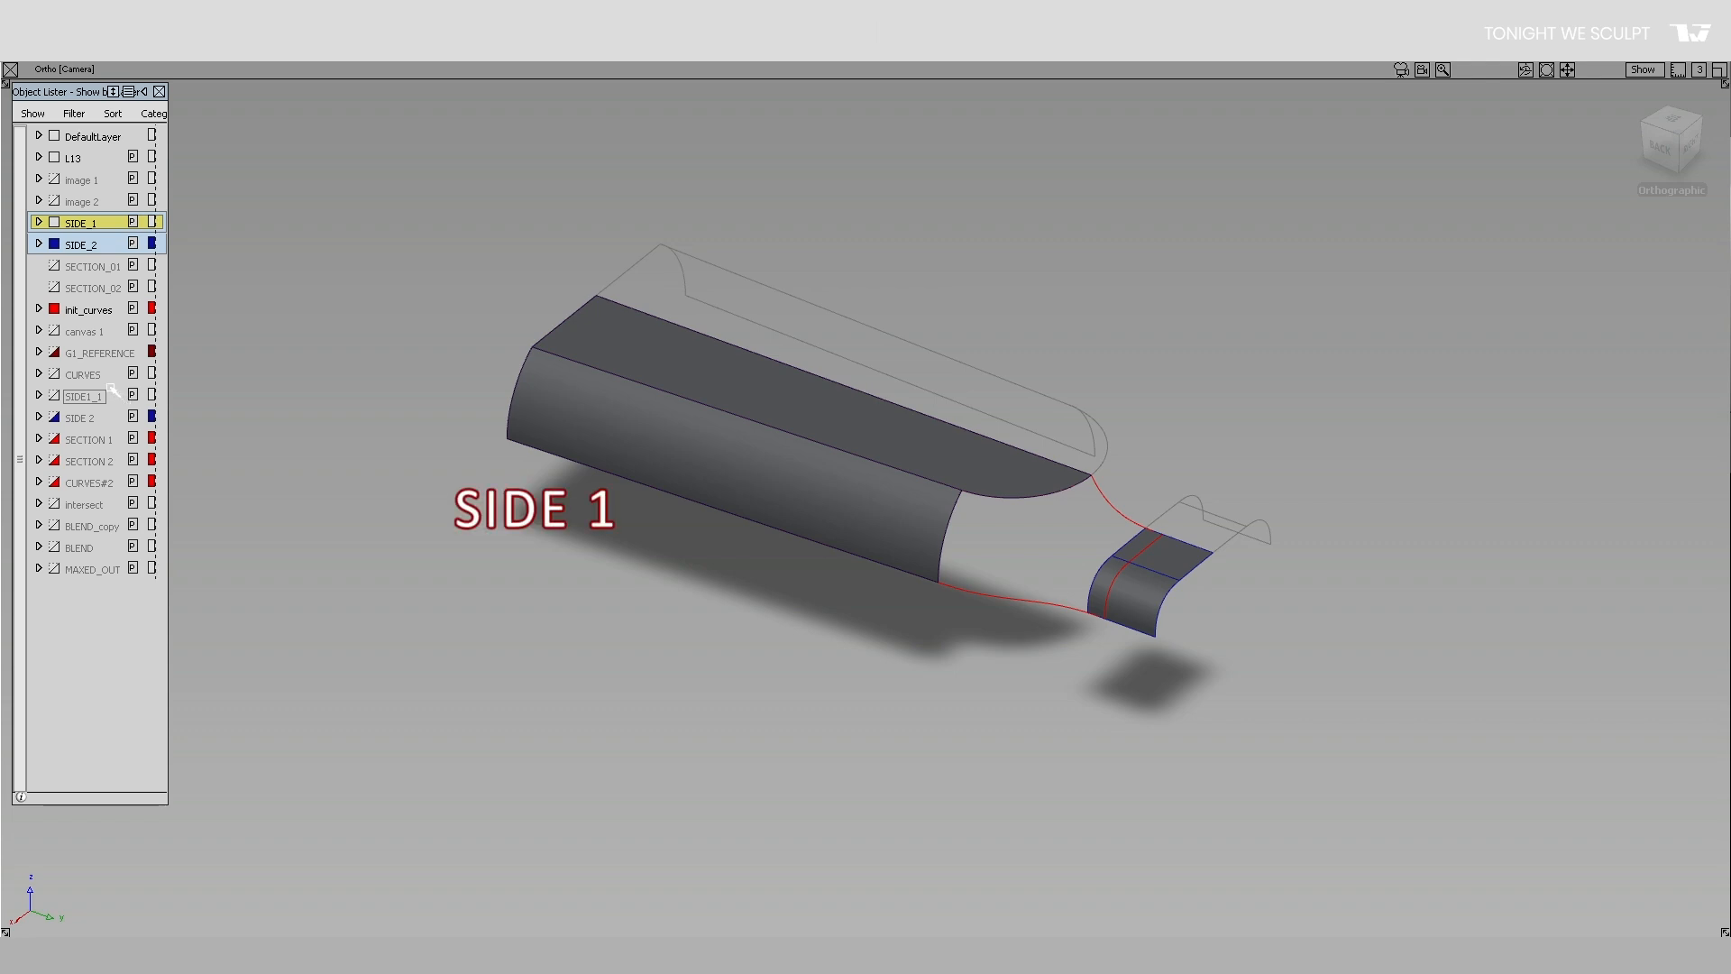
{"action": "left_click", "coordinate": [55, 332]}
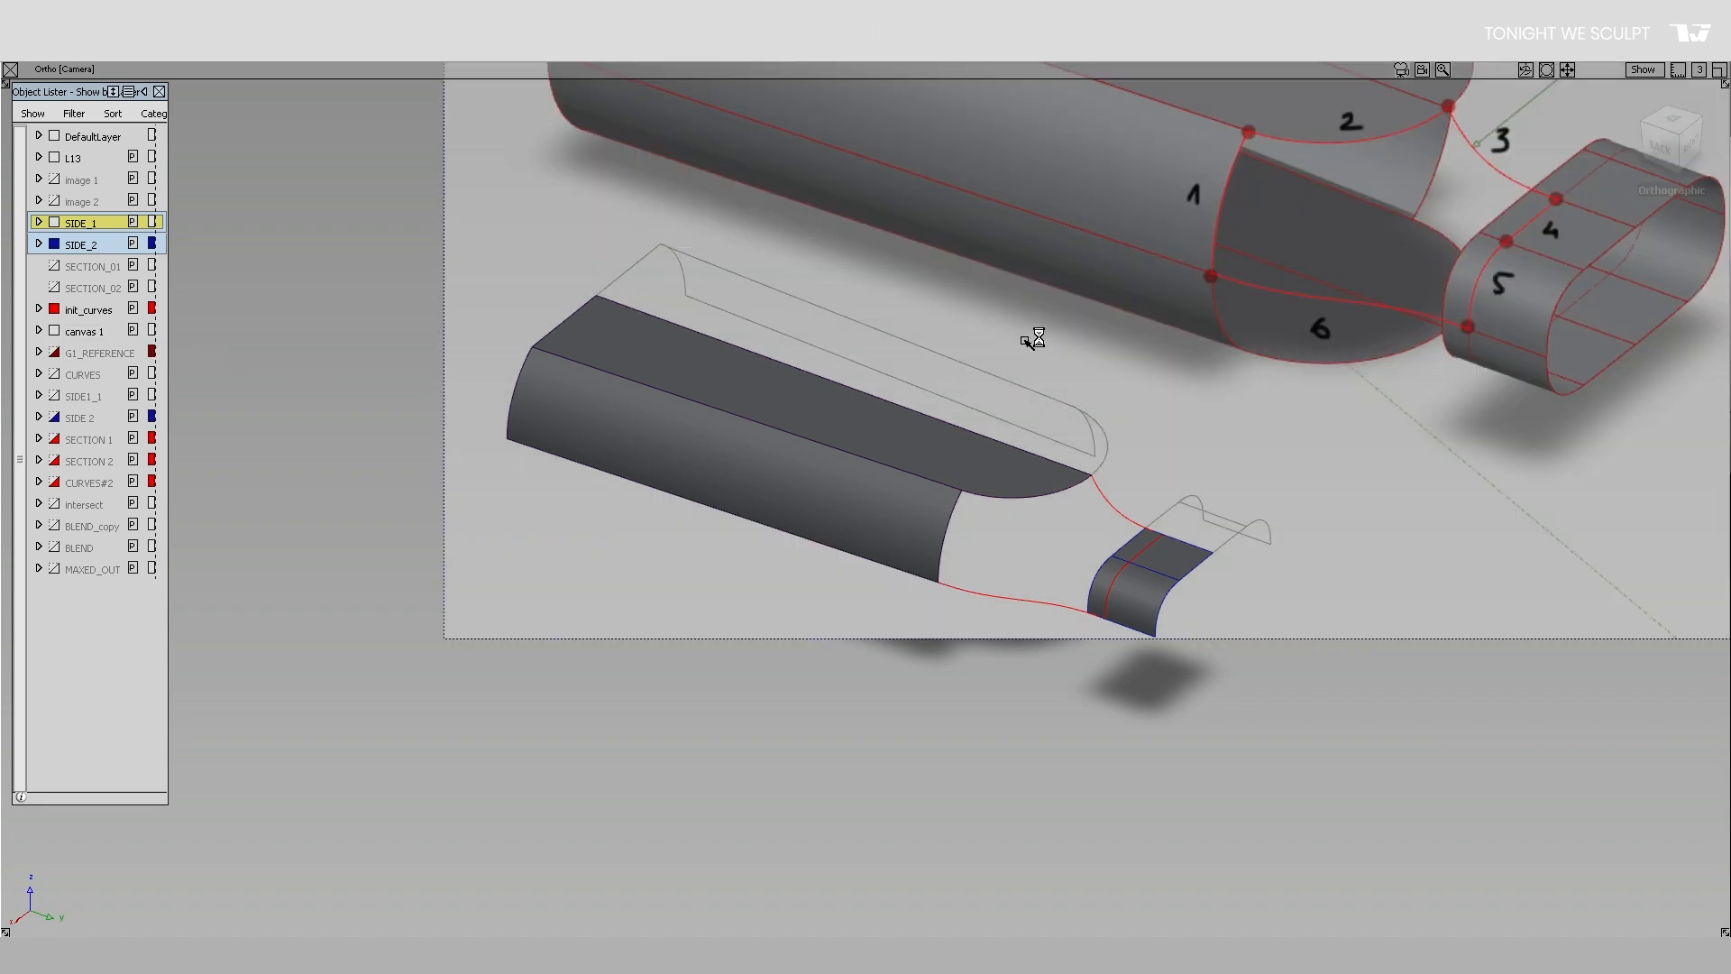
{"action": "middle_click_drag", "start_coordinate": [1032, 333], "coordinate": [801, 547], "text": "alt+shift"}
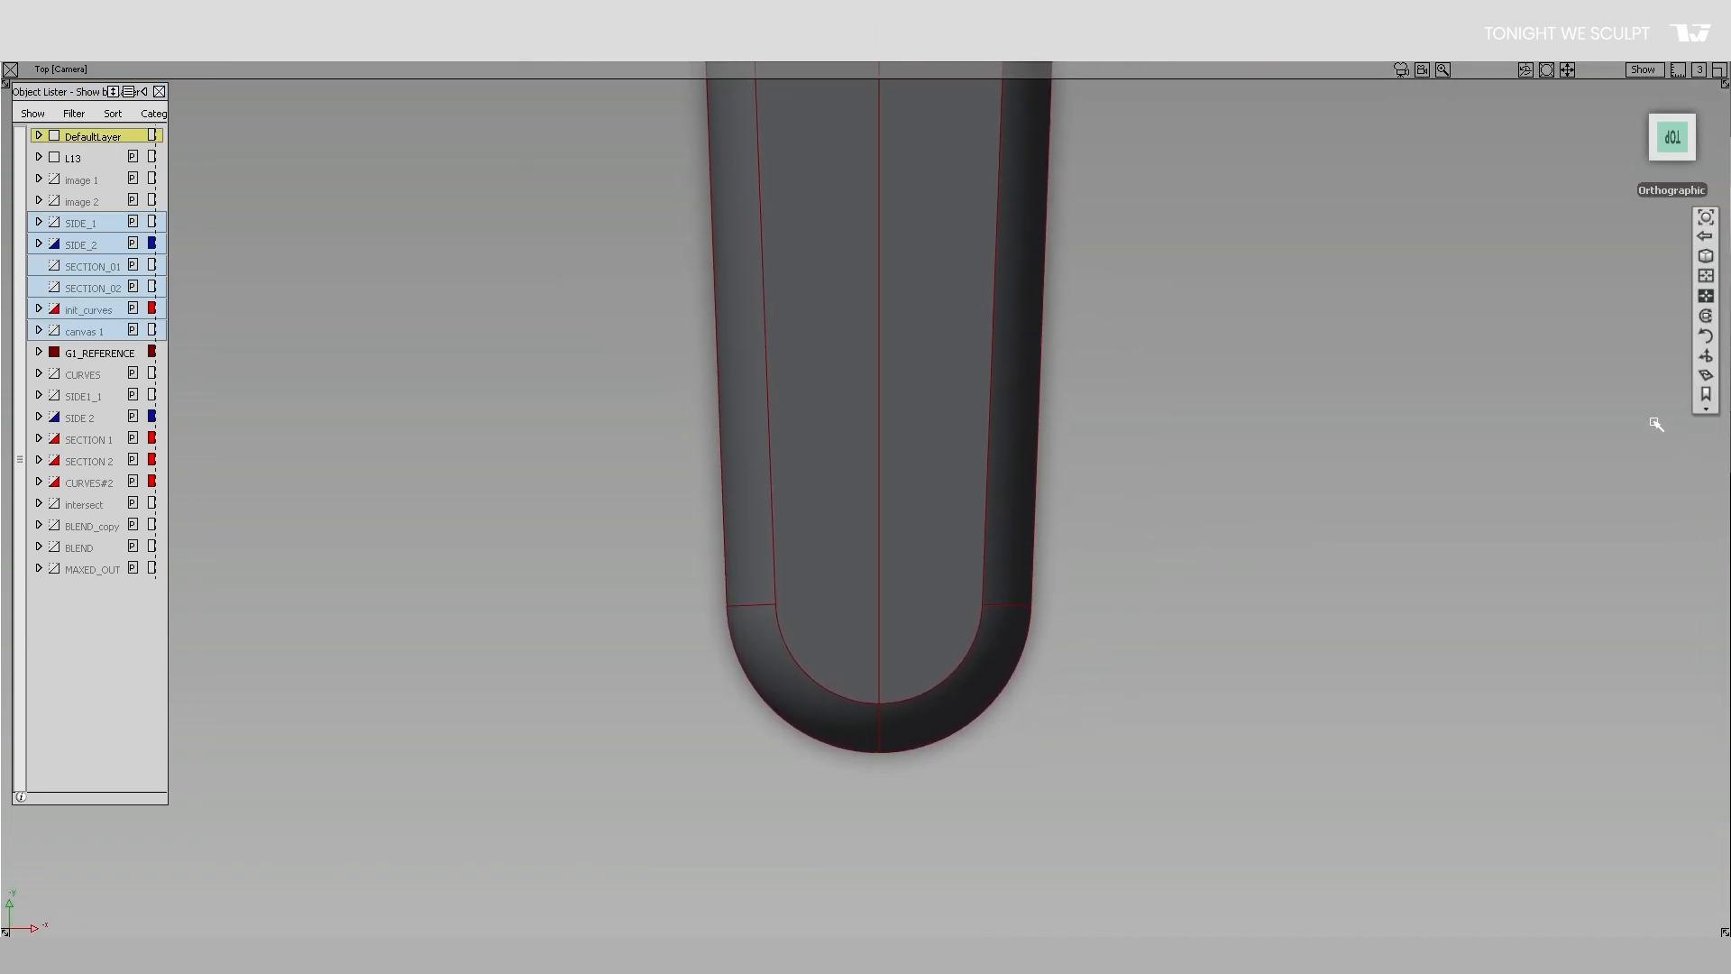
Step: Recall a saved wireframe view of the G1_REFERENCE model and select the side surface at its rounded end, leaving nothing selected
{"action": "left_click", "coordinate": [1706, 410]}
{"action": "left_click", "coordinate": [1662, 456]}
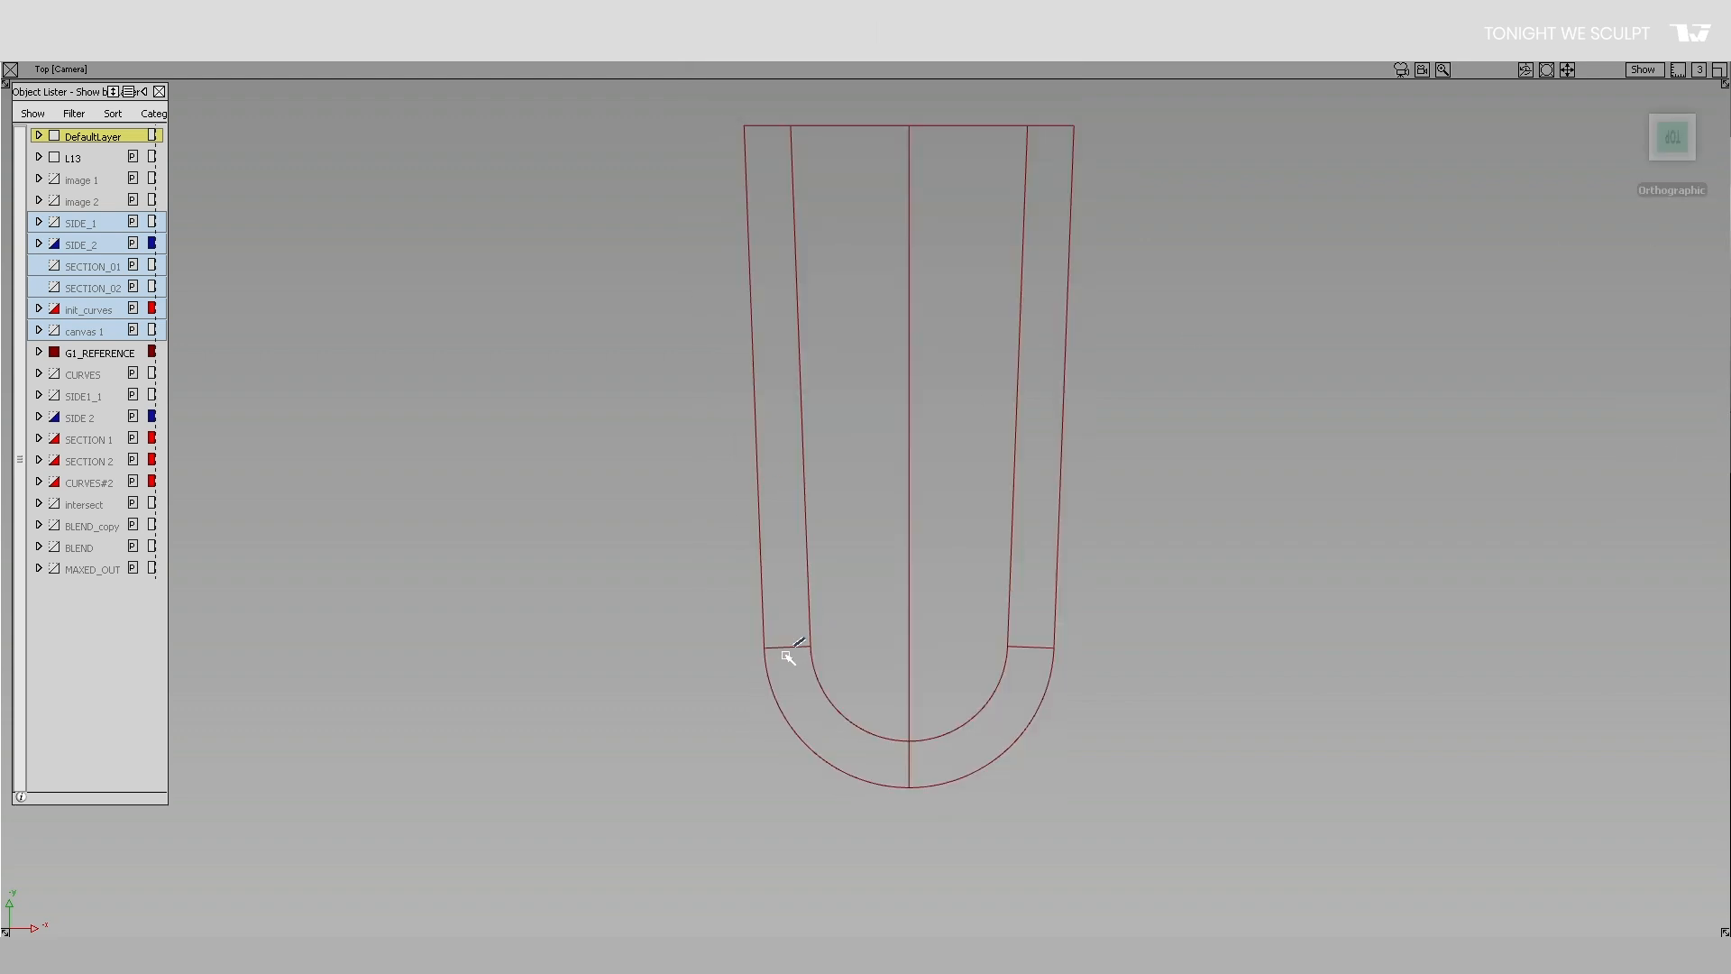
{"action": "left_click", "coordinate": [794, 696]}
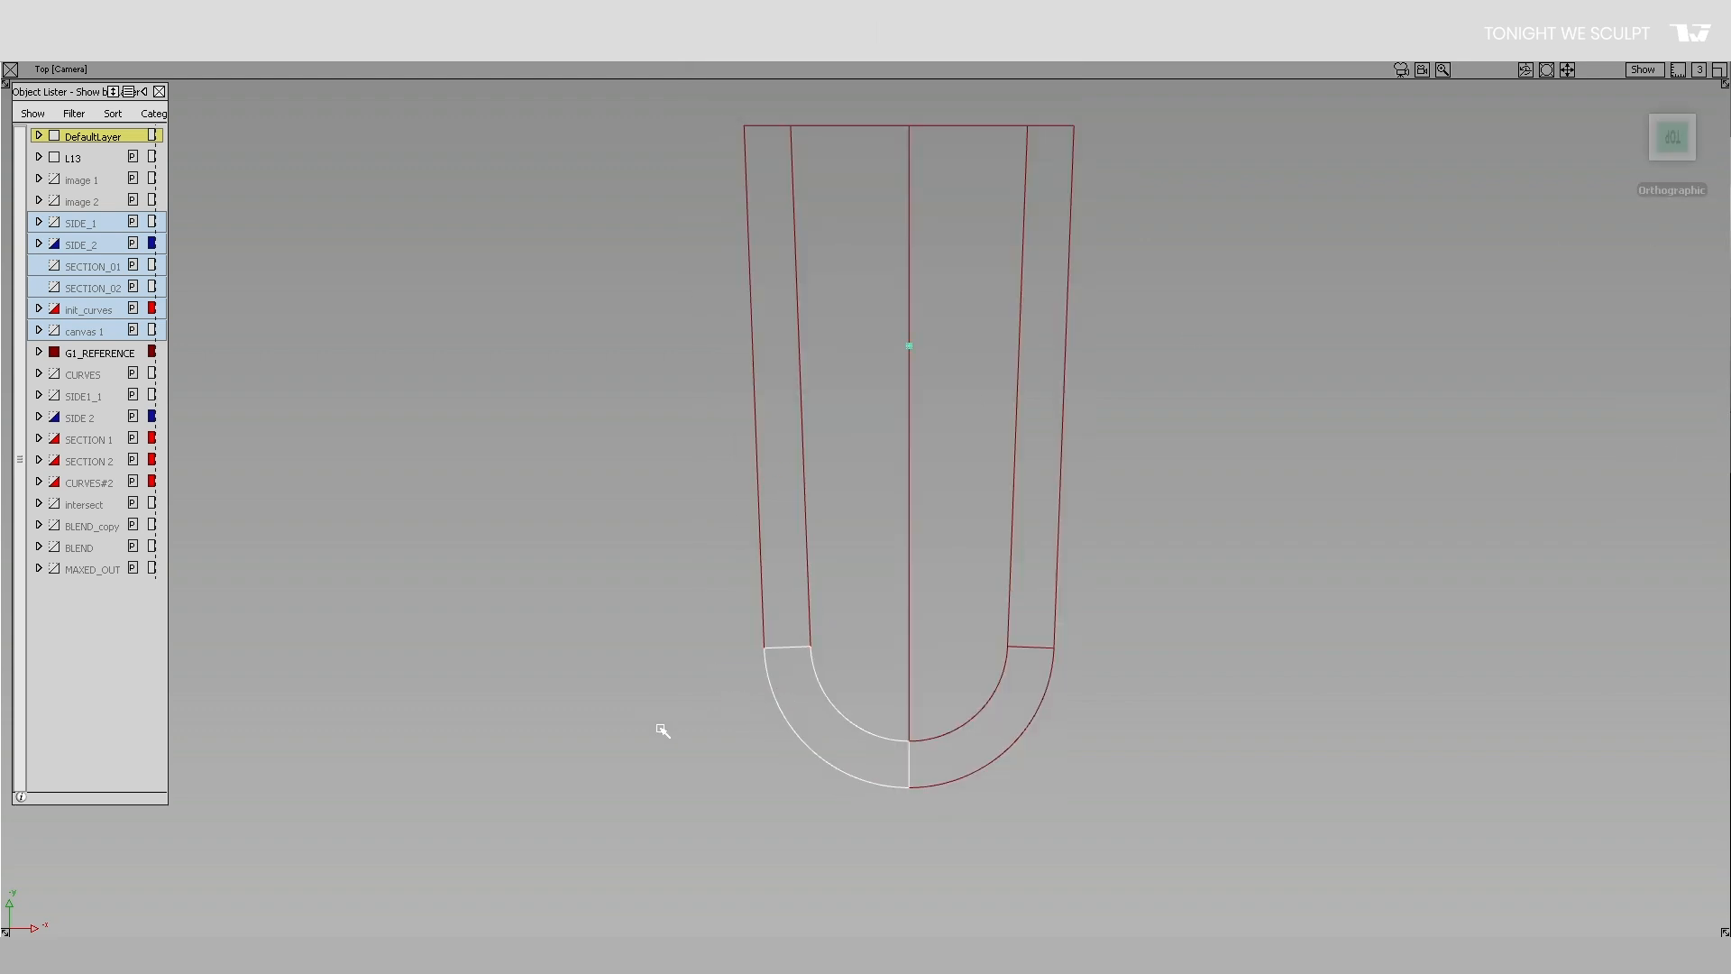
{"action": "left_click", "coordinate": [712, 694]}
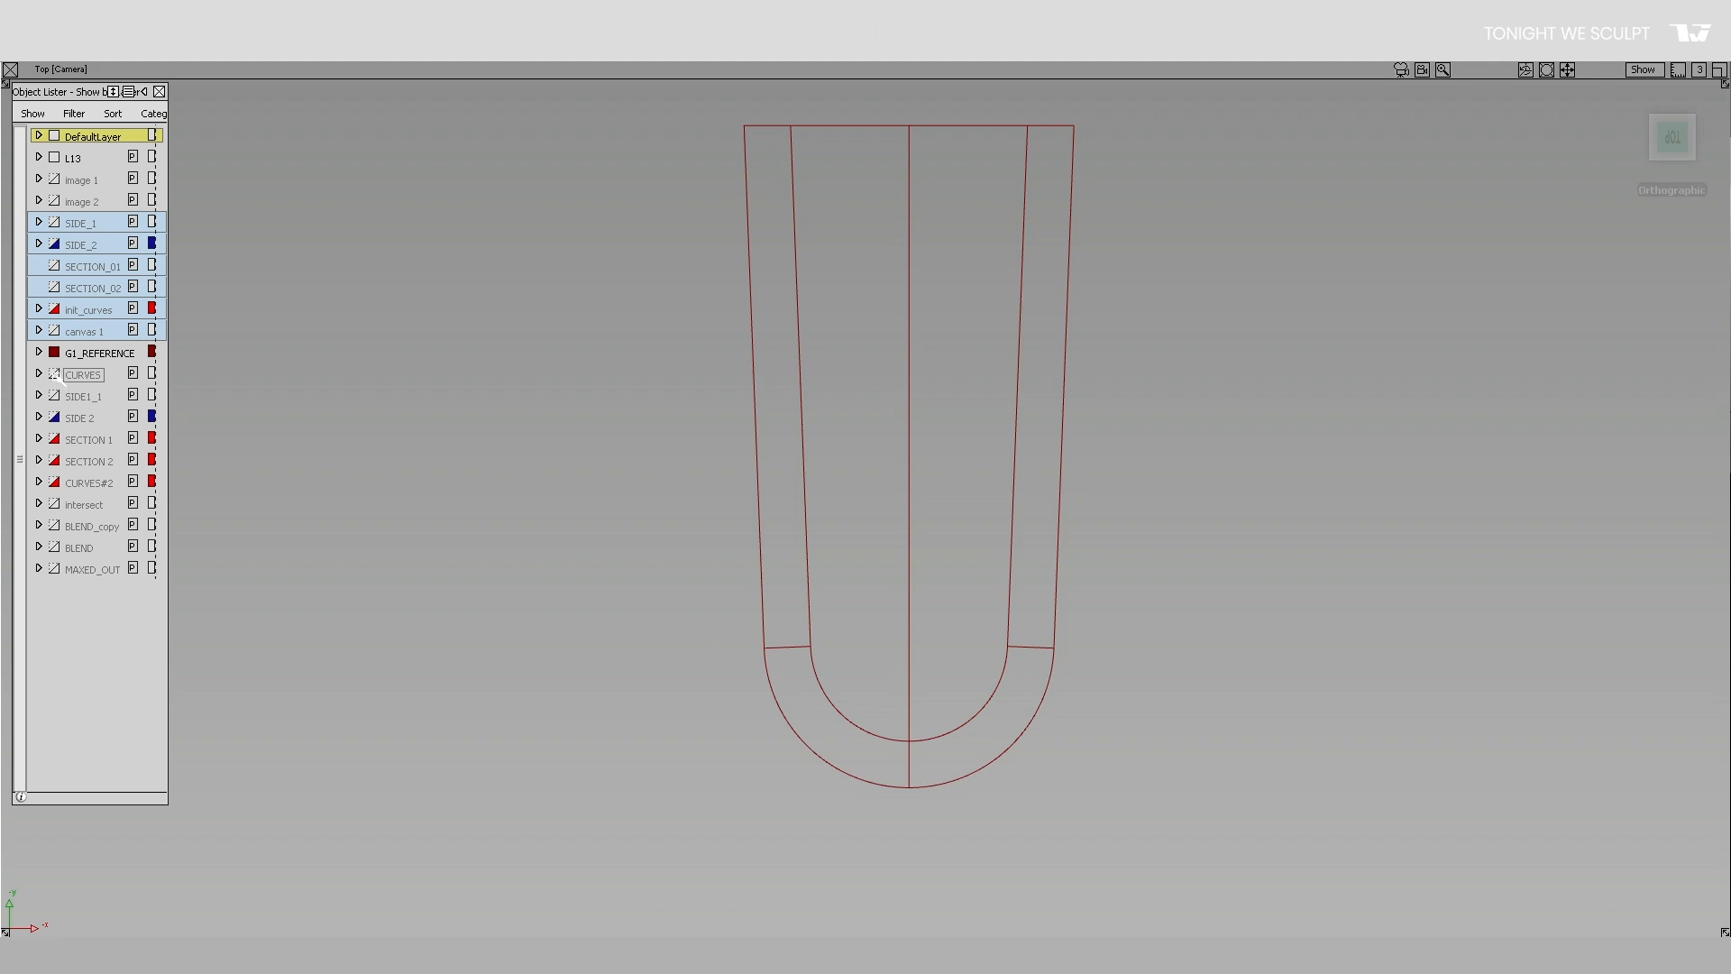
Step: Show the CURVES layer, pick all its objects to highlight them over the G1 reference, and hide the layer
{"action": "left_click", "coordinate": [55, 374]}
{"action": "right_click", "coordinate": [87, 378]}
{"action": "left_click", "coordinate": [191, 420]}
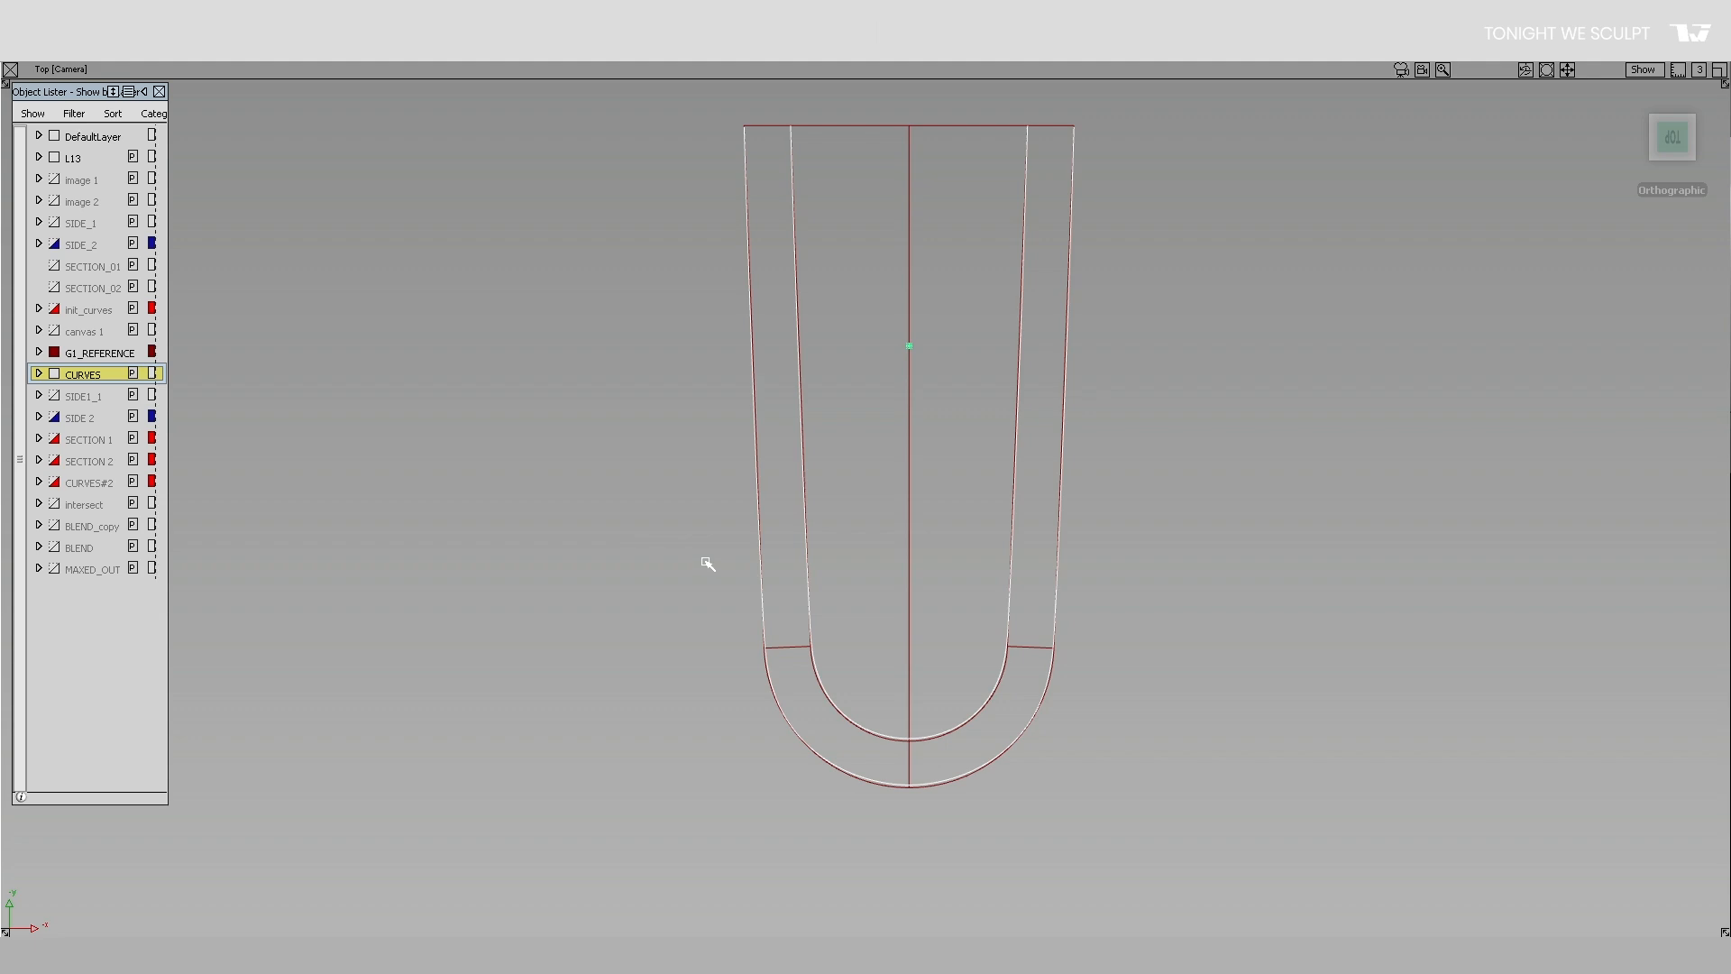
{"action": "left_click", "coordinate": [55, 375]}
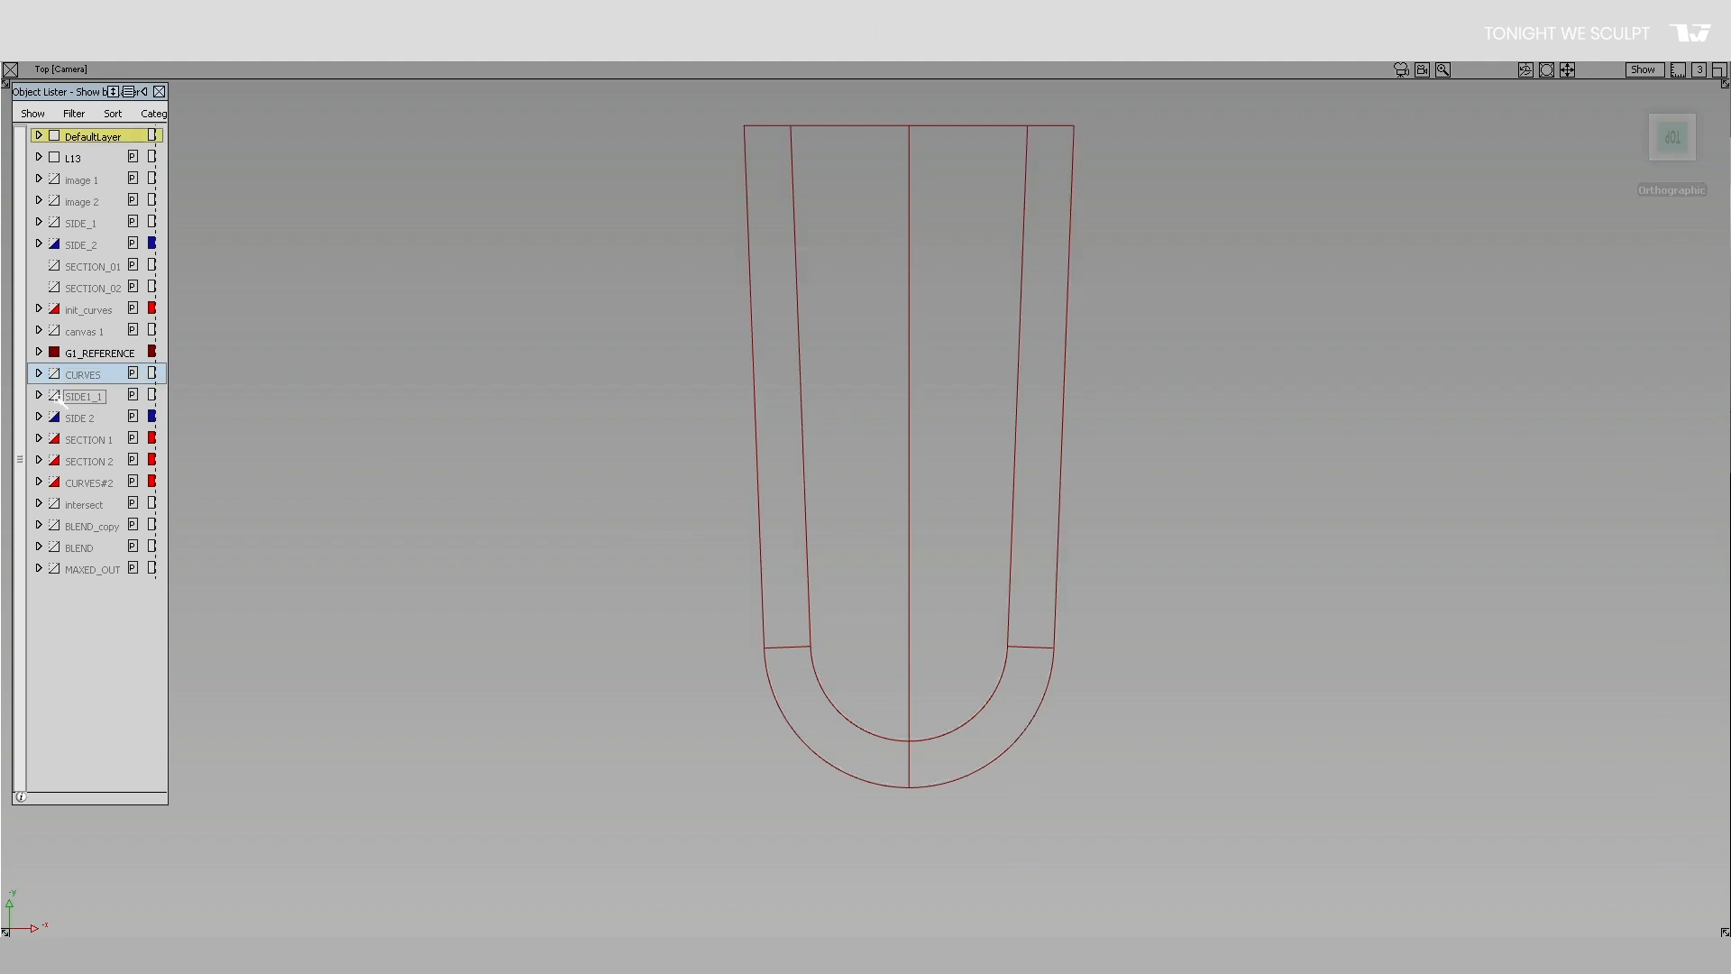
Step: Show the SIDE1_1 layer with SIDE 2 hidden, make it active, and pick all its objects before clearing the selection
{"action": "left_click", "coordinate": [55, 397]}
{"action": "left_click", "coordinate": [55, 418]}
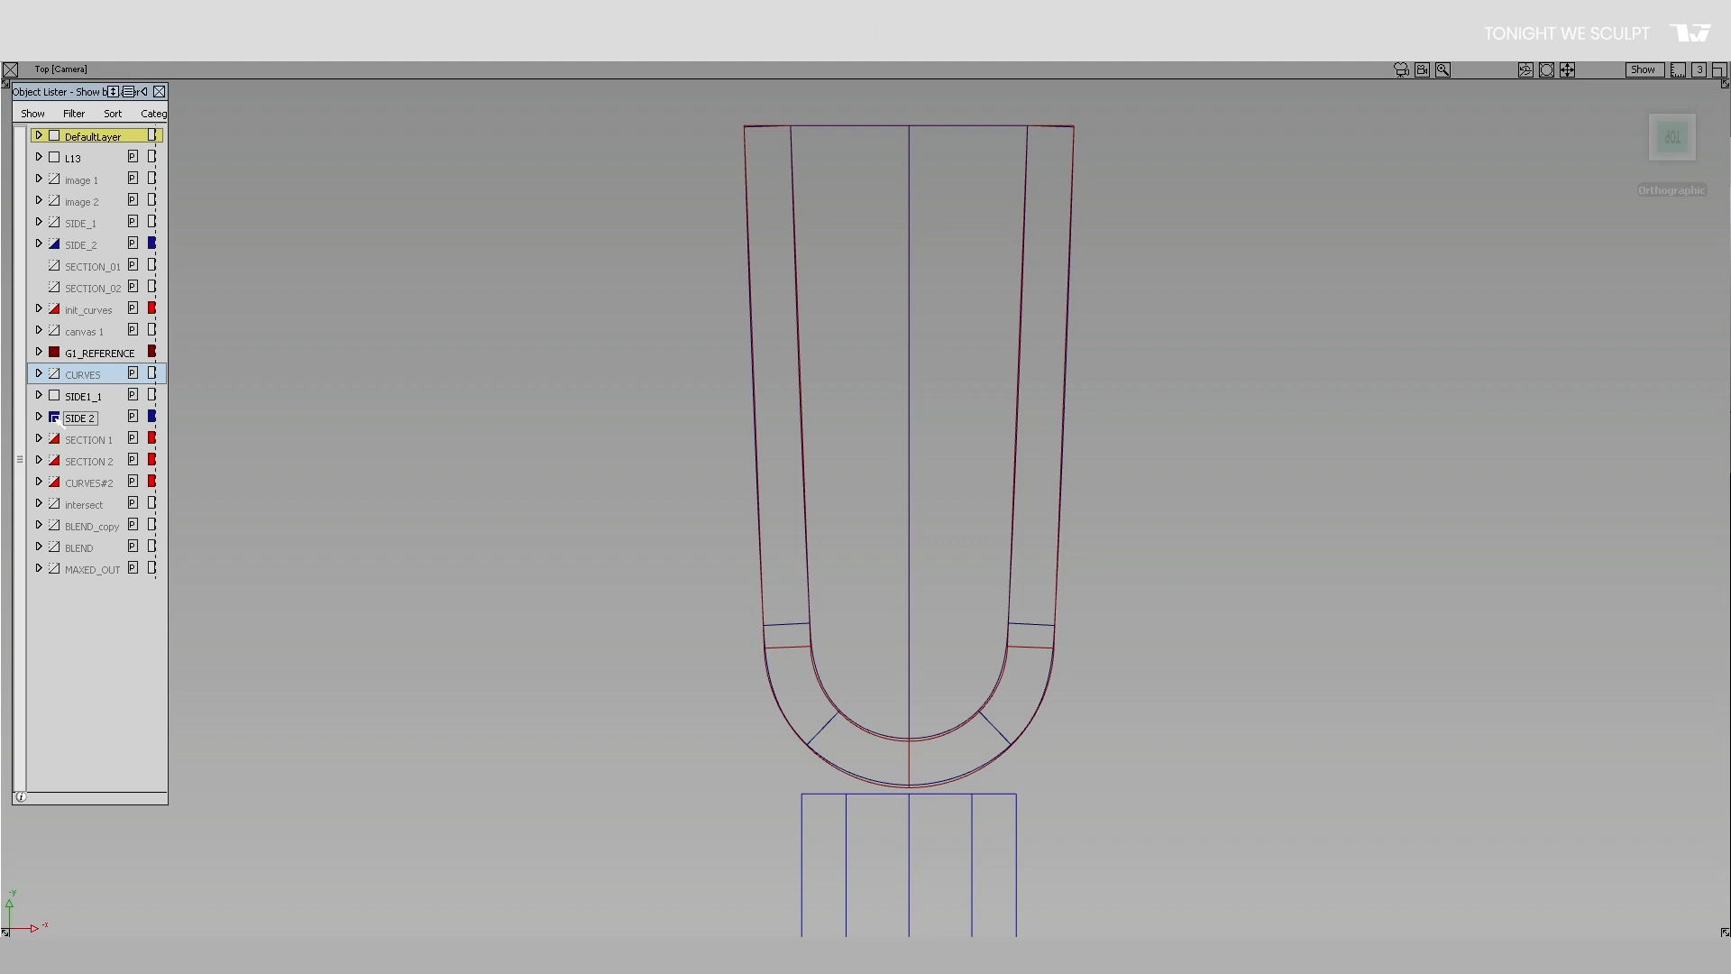
{"action": "left_click", "coordinate": [57, 416]}
{"action": "left_click", "coordinate": [72, 396]}
{"action": "right_click", "coordinate": [72, 397]}
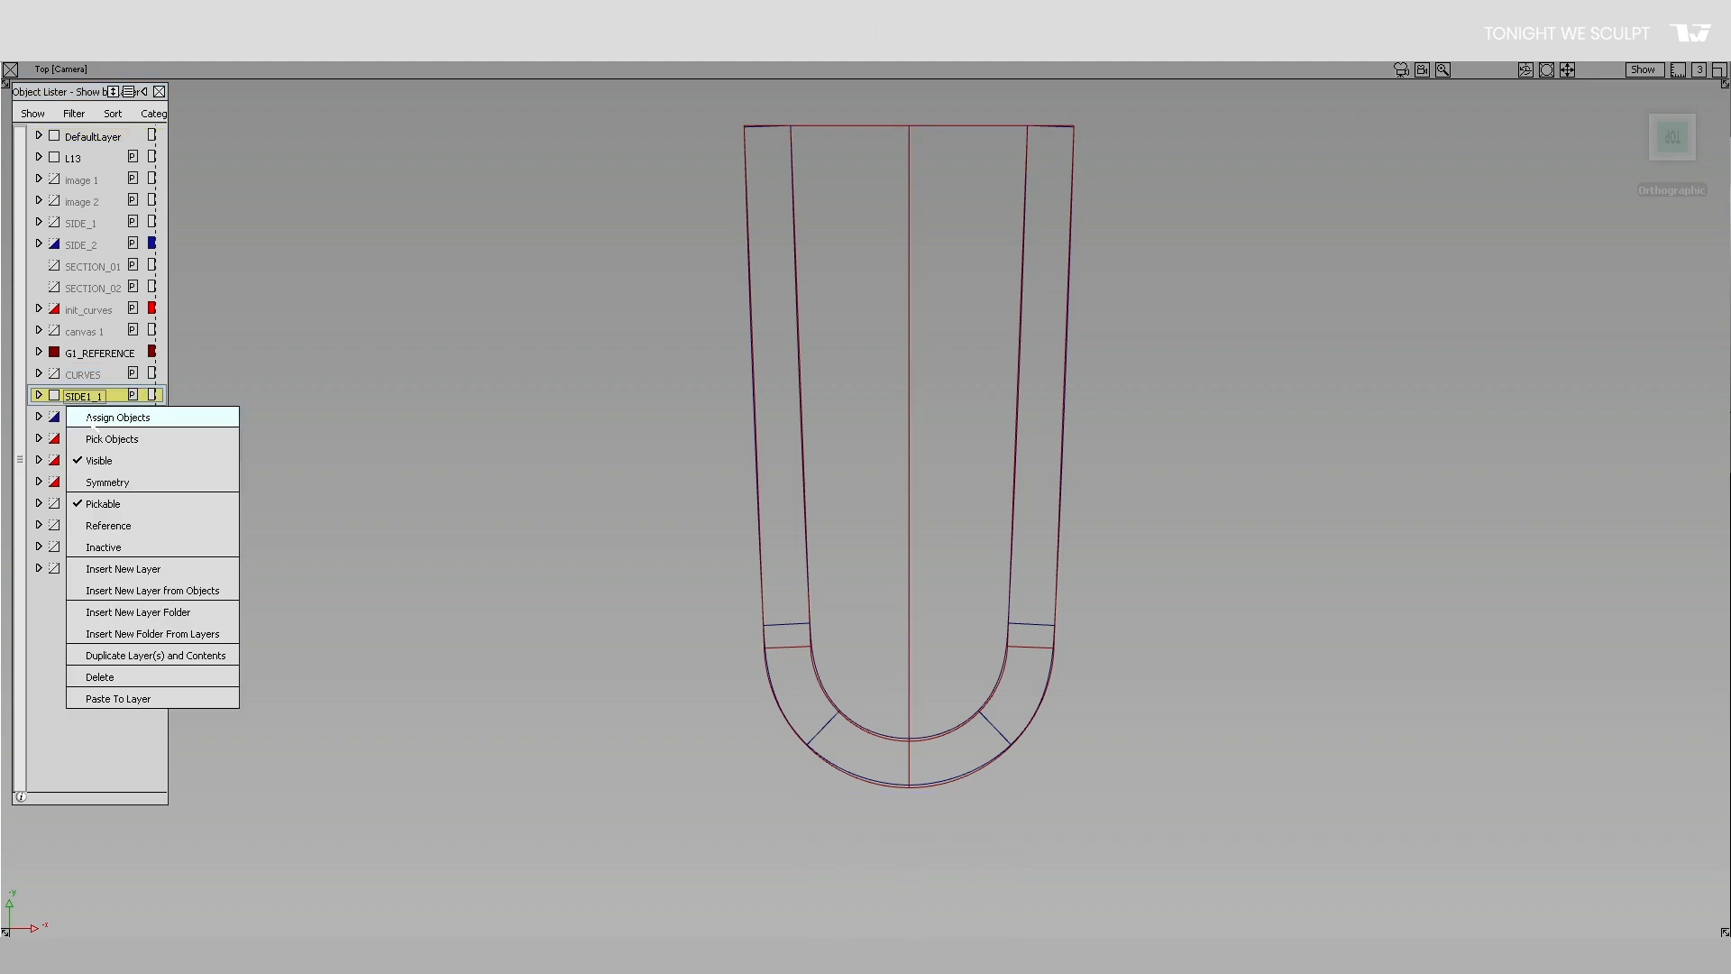
{"action": "left_click", "coordinate": [105, 439]}
{"action": "left_click", "coordinate": [272, 460]}
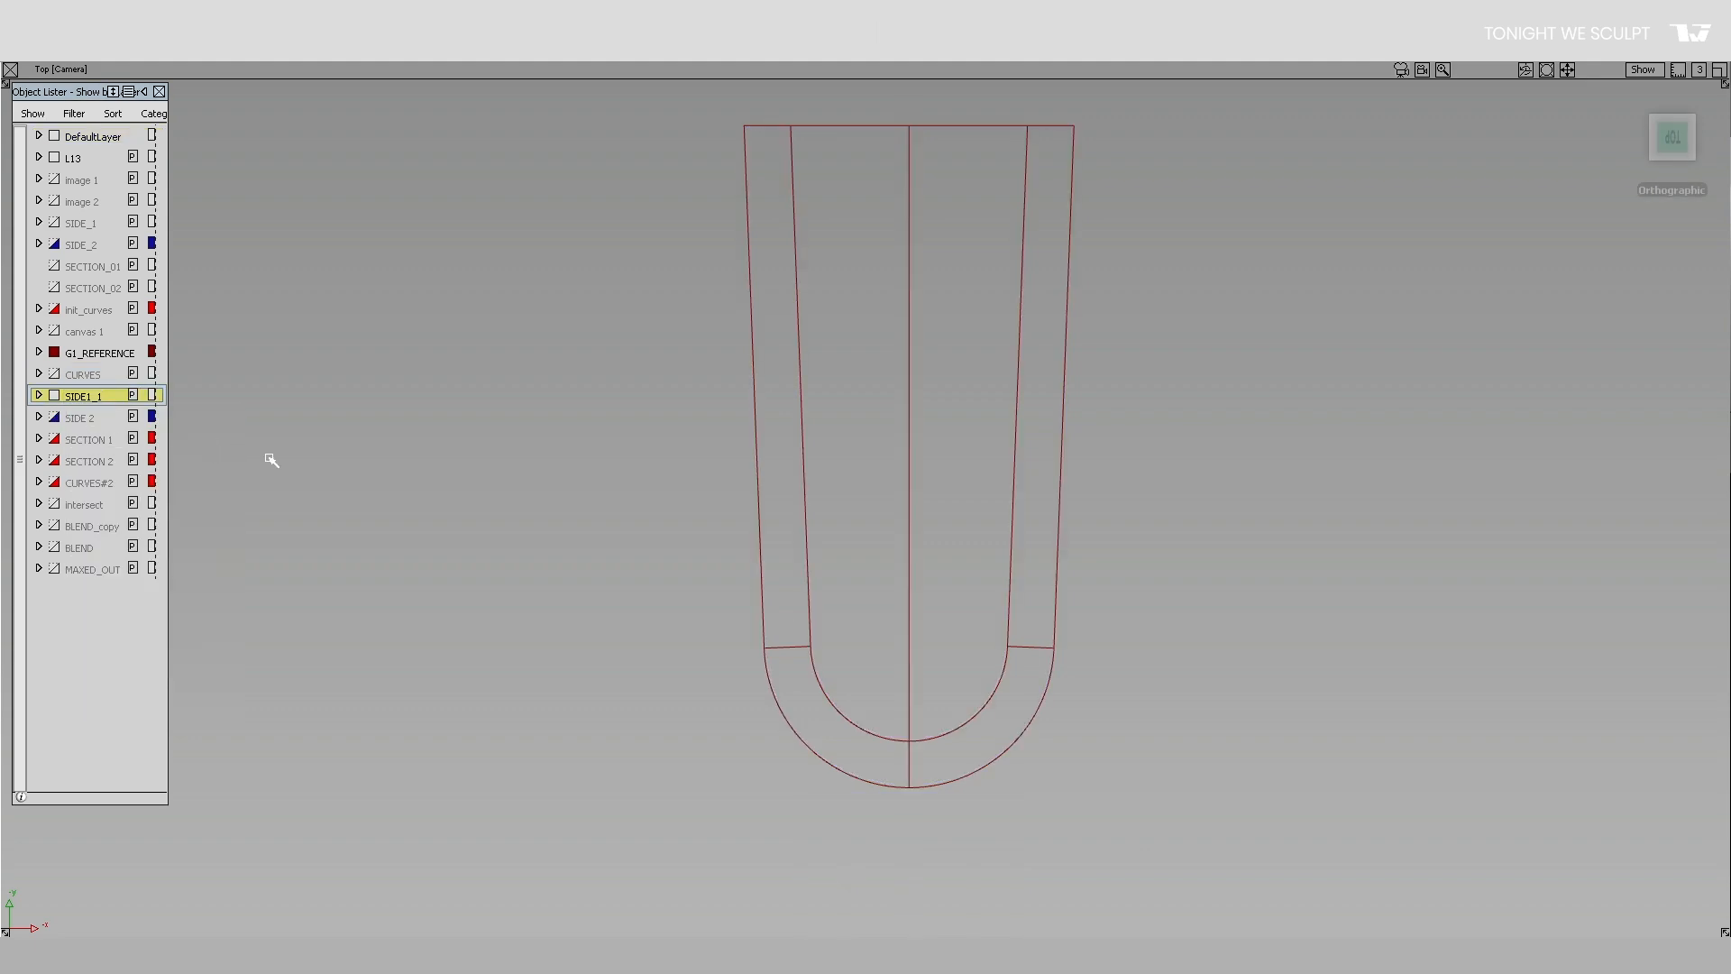
Step: Toggle between the SIDE1_1 surfaces and the G1 reference to compare their outlines around the rounded end
{"action": "key", "text": "ctrl+h"}
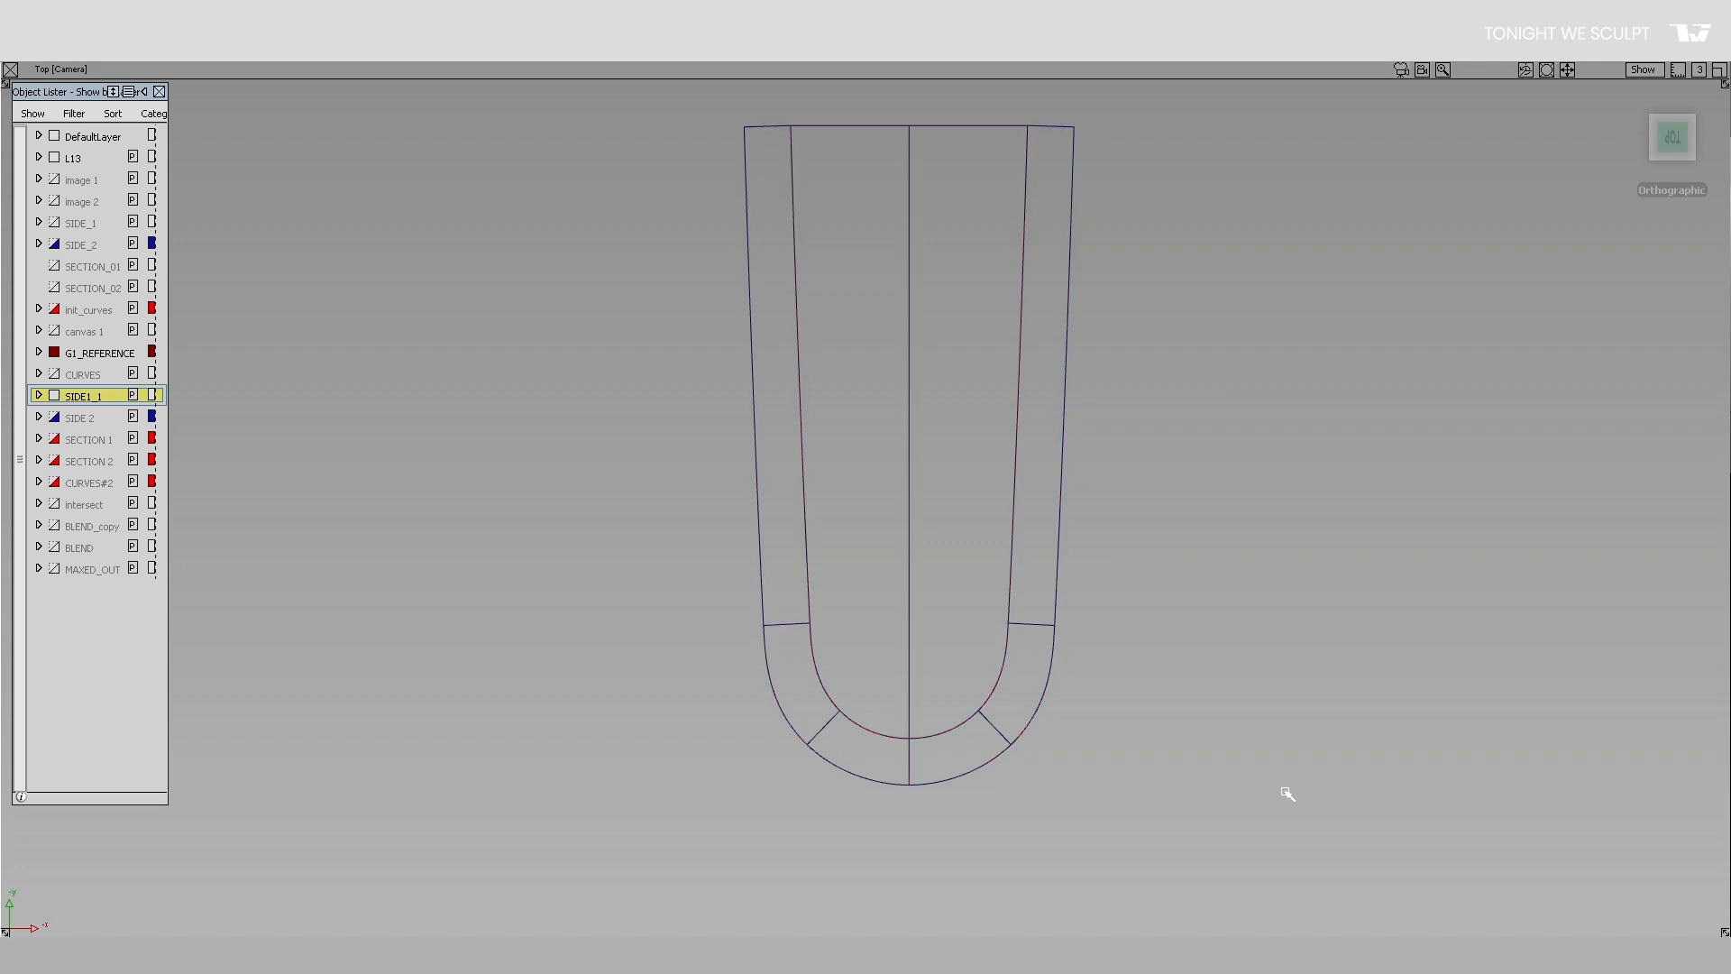
{"action": "key", "text": "ctrl+h"}
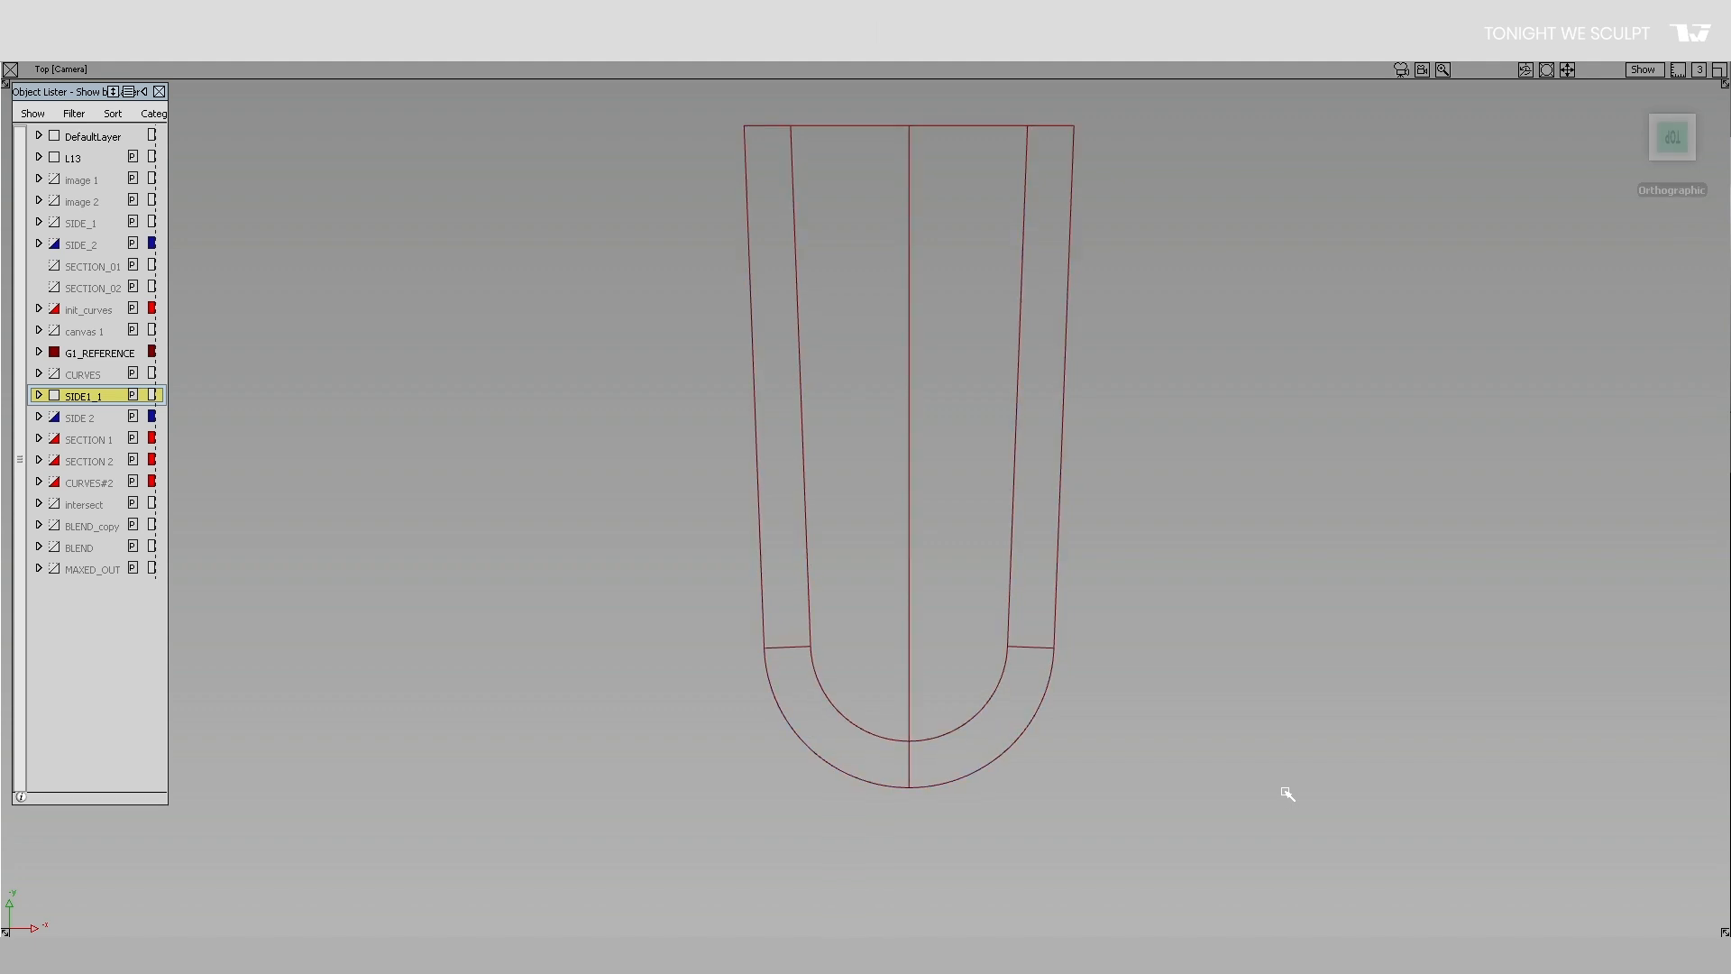
{"action": "key", "text": "ctrl+h"}
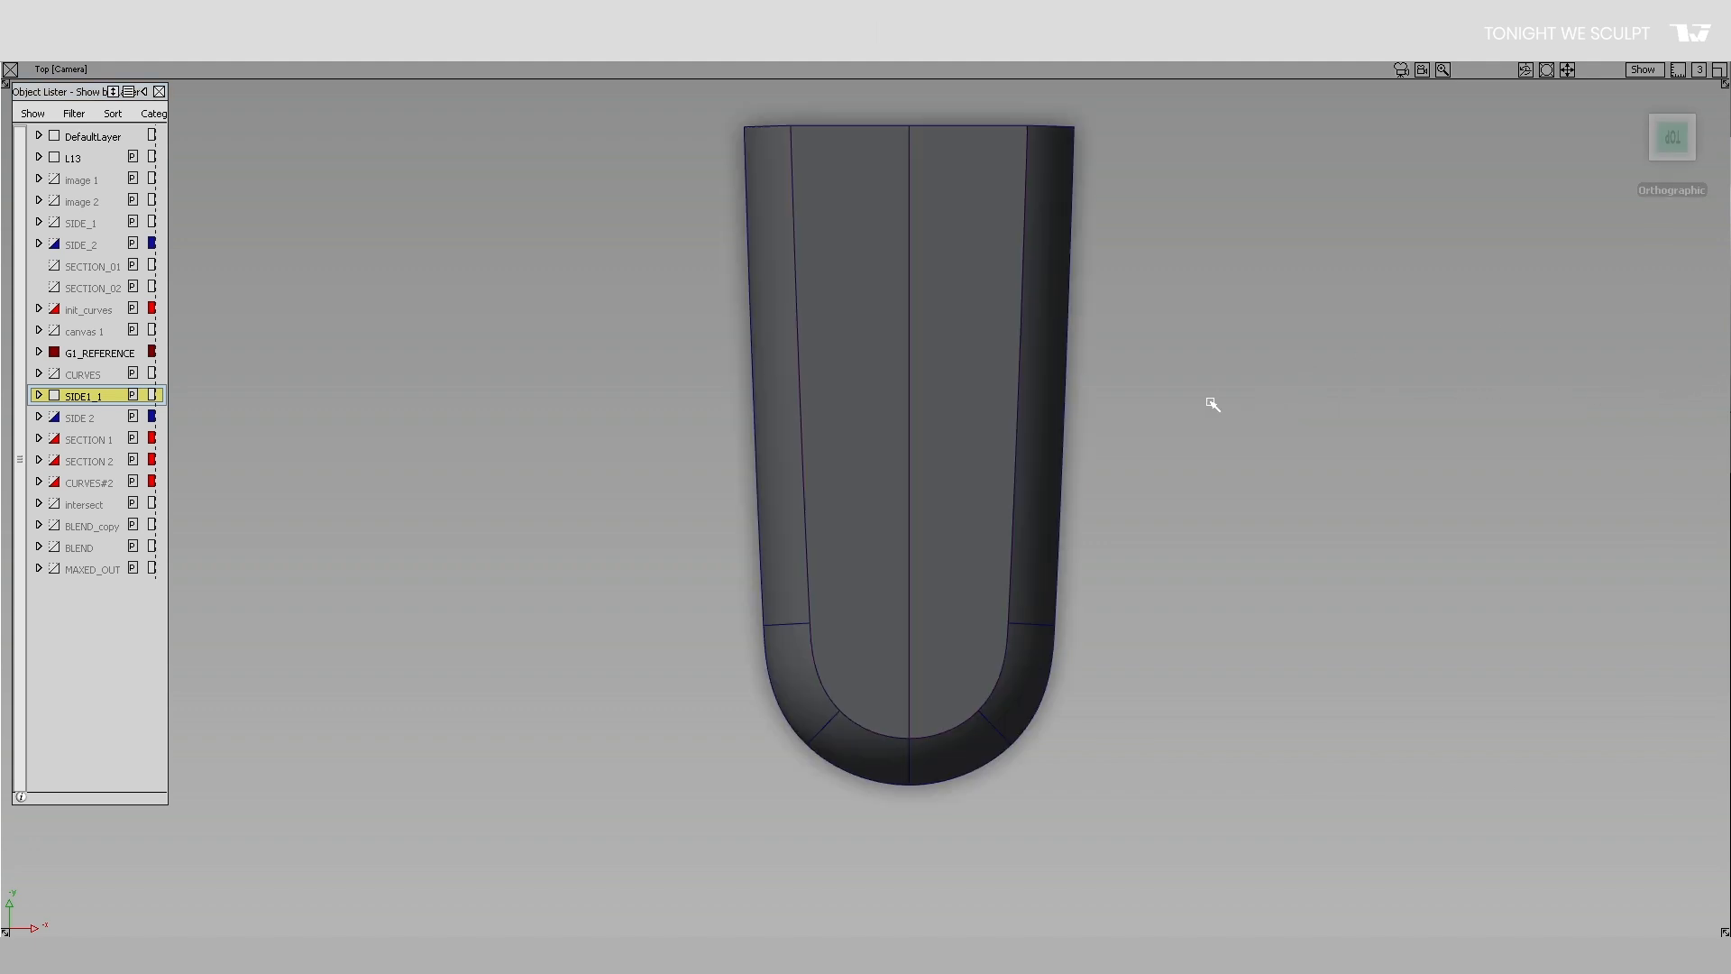
Step: Show the SIDE 2 layer alongside SIDE1_1 and recall a saved orthographic view of both
{"action": "left_click", "coordinate": [63, 419]}
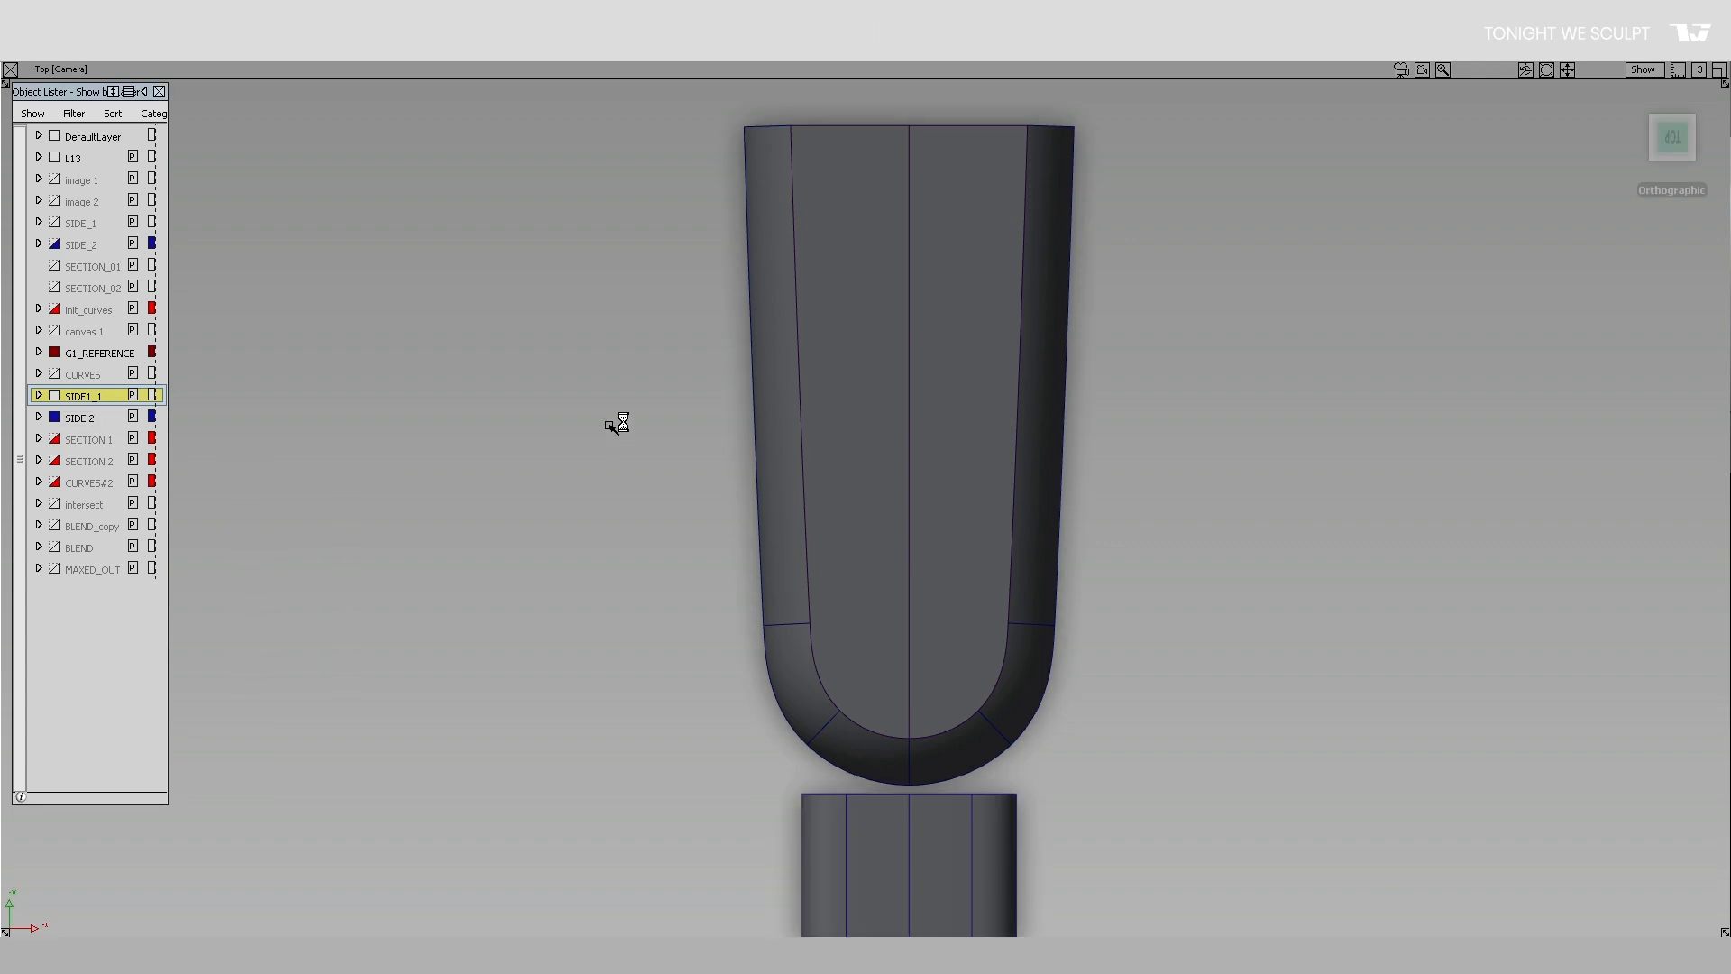
{"action": "left_click", "coordinate": [1706, 397]}
{"action": "left_click", "coordinate": [1682, 440]}
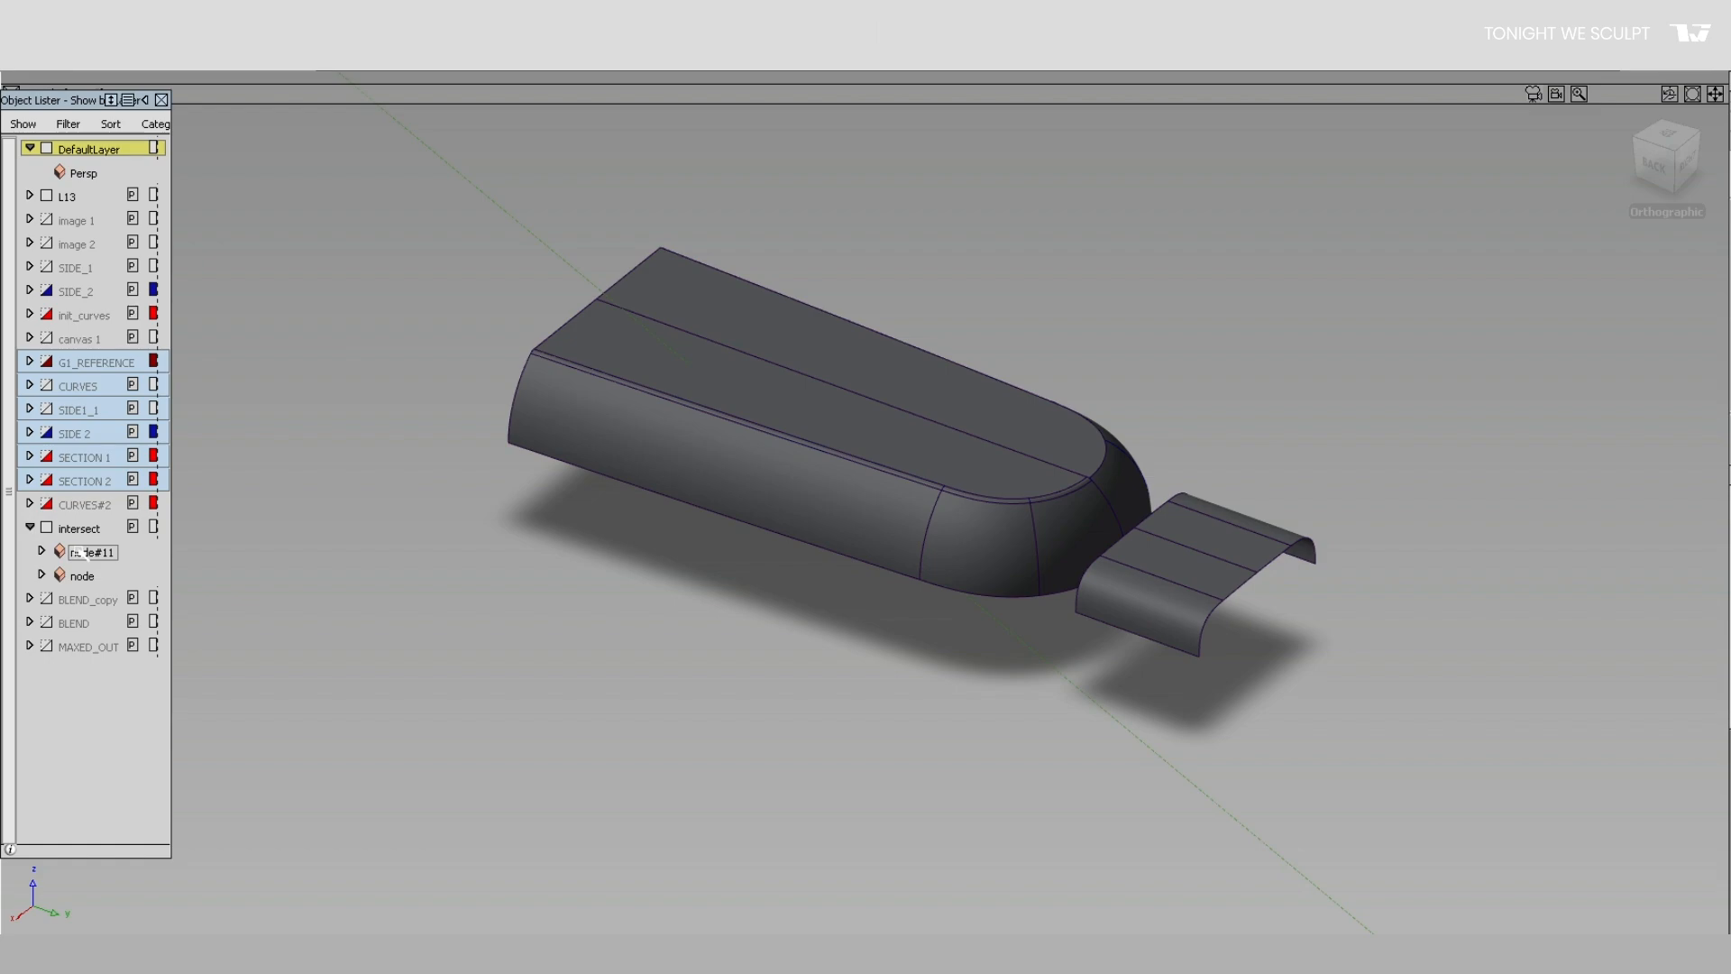
Step: In saved view T1, move the node#11 surfaces of the intersect layer into the handle's rounded end, and display the model in wireframe
{"action": "left_click", "coordinate": [81, 551]}
{"action": "mouse_move", "coordinate": [1703, 414]}
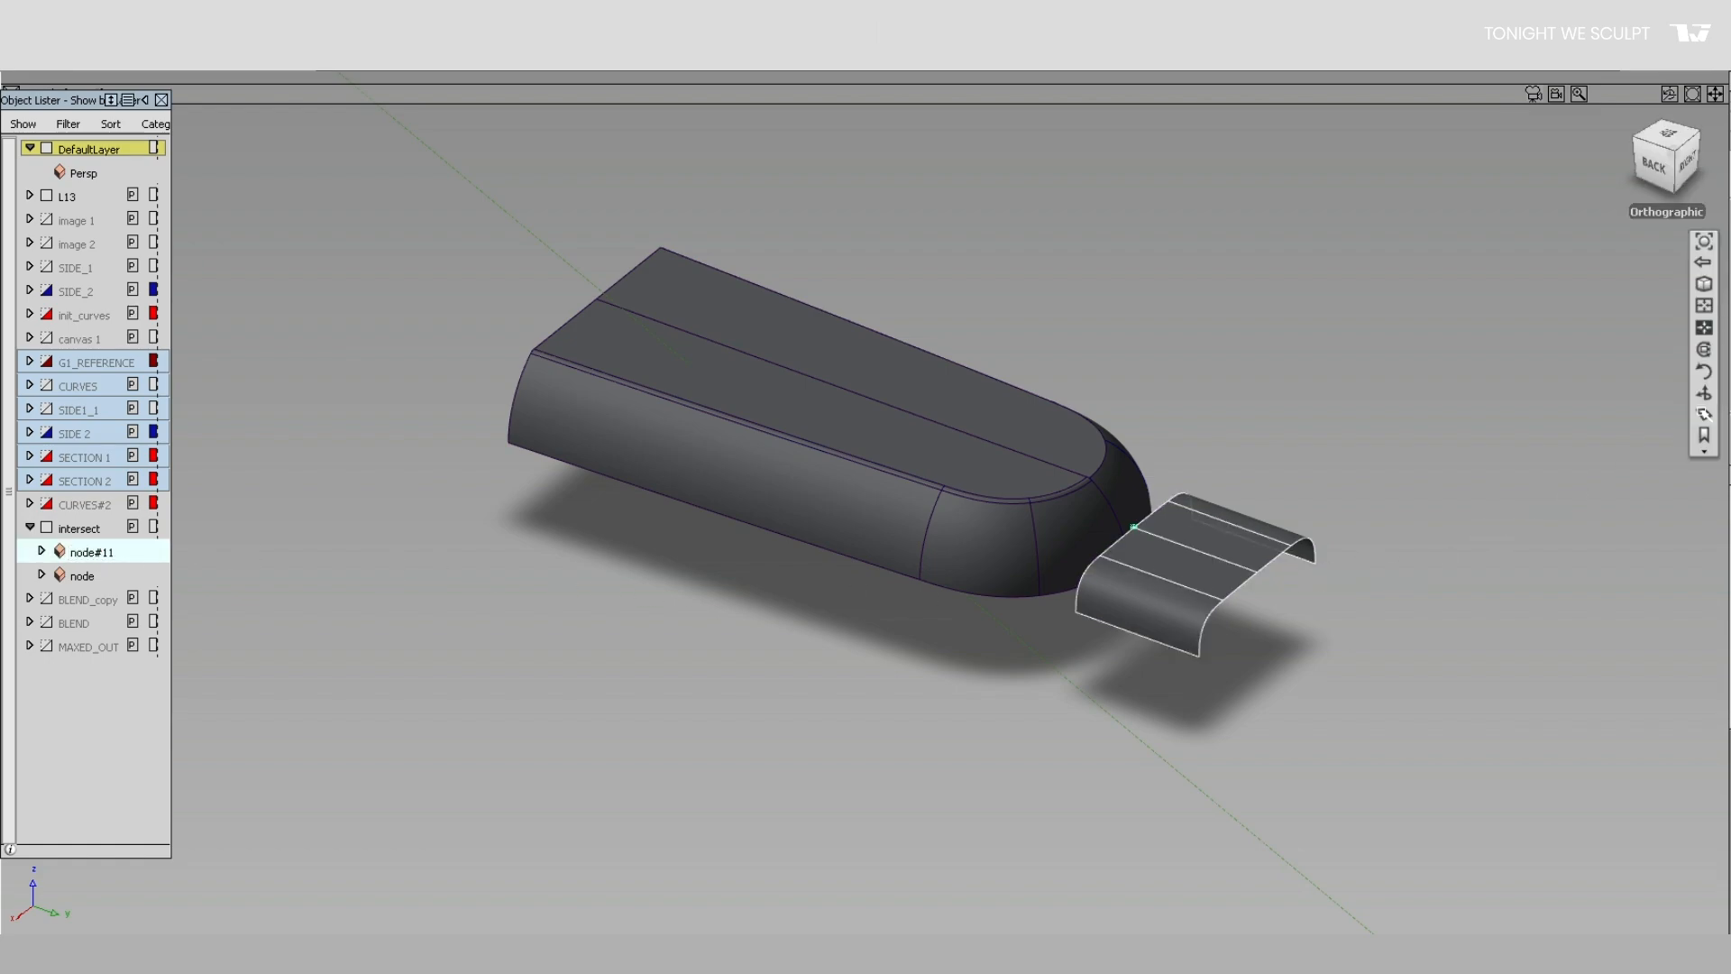
{"action": "left_click", "coordinate": [1704, 446]}
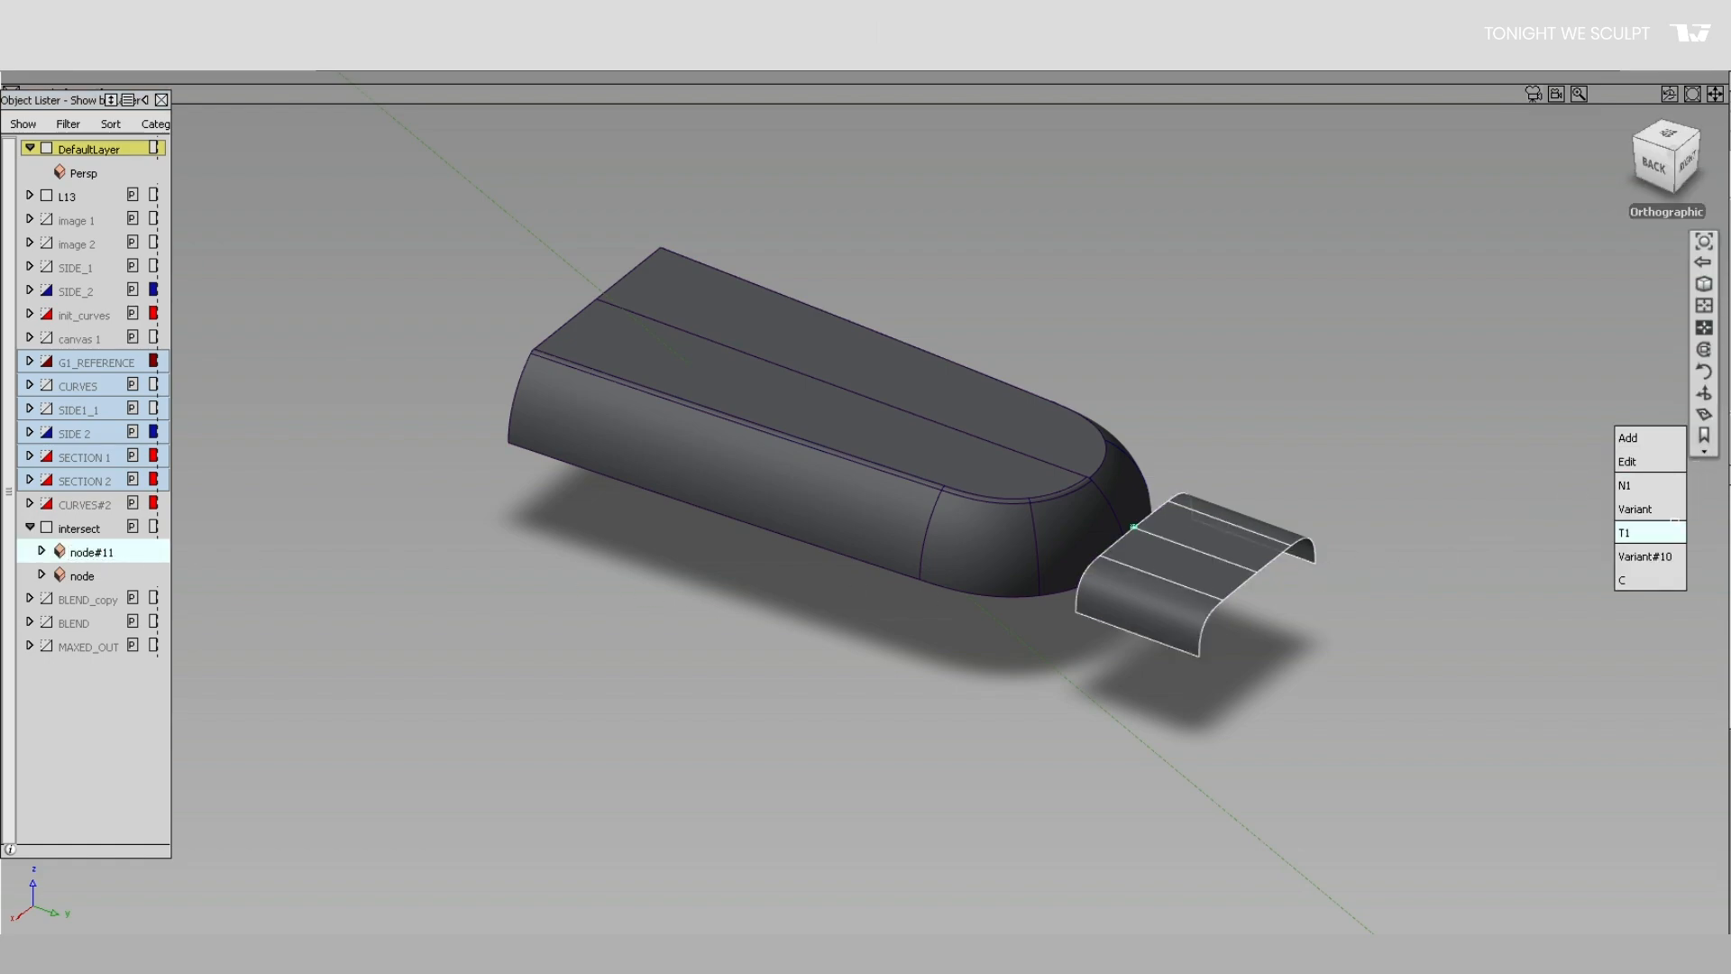
{"action": "left_click", "coordinate": [1649, 531]}
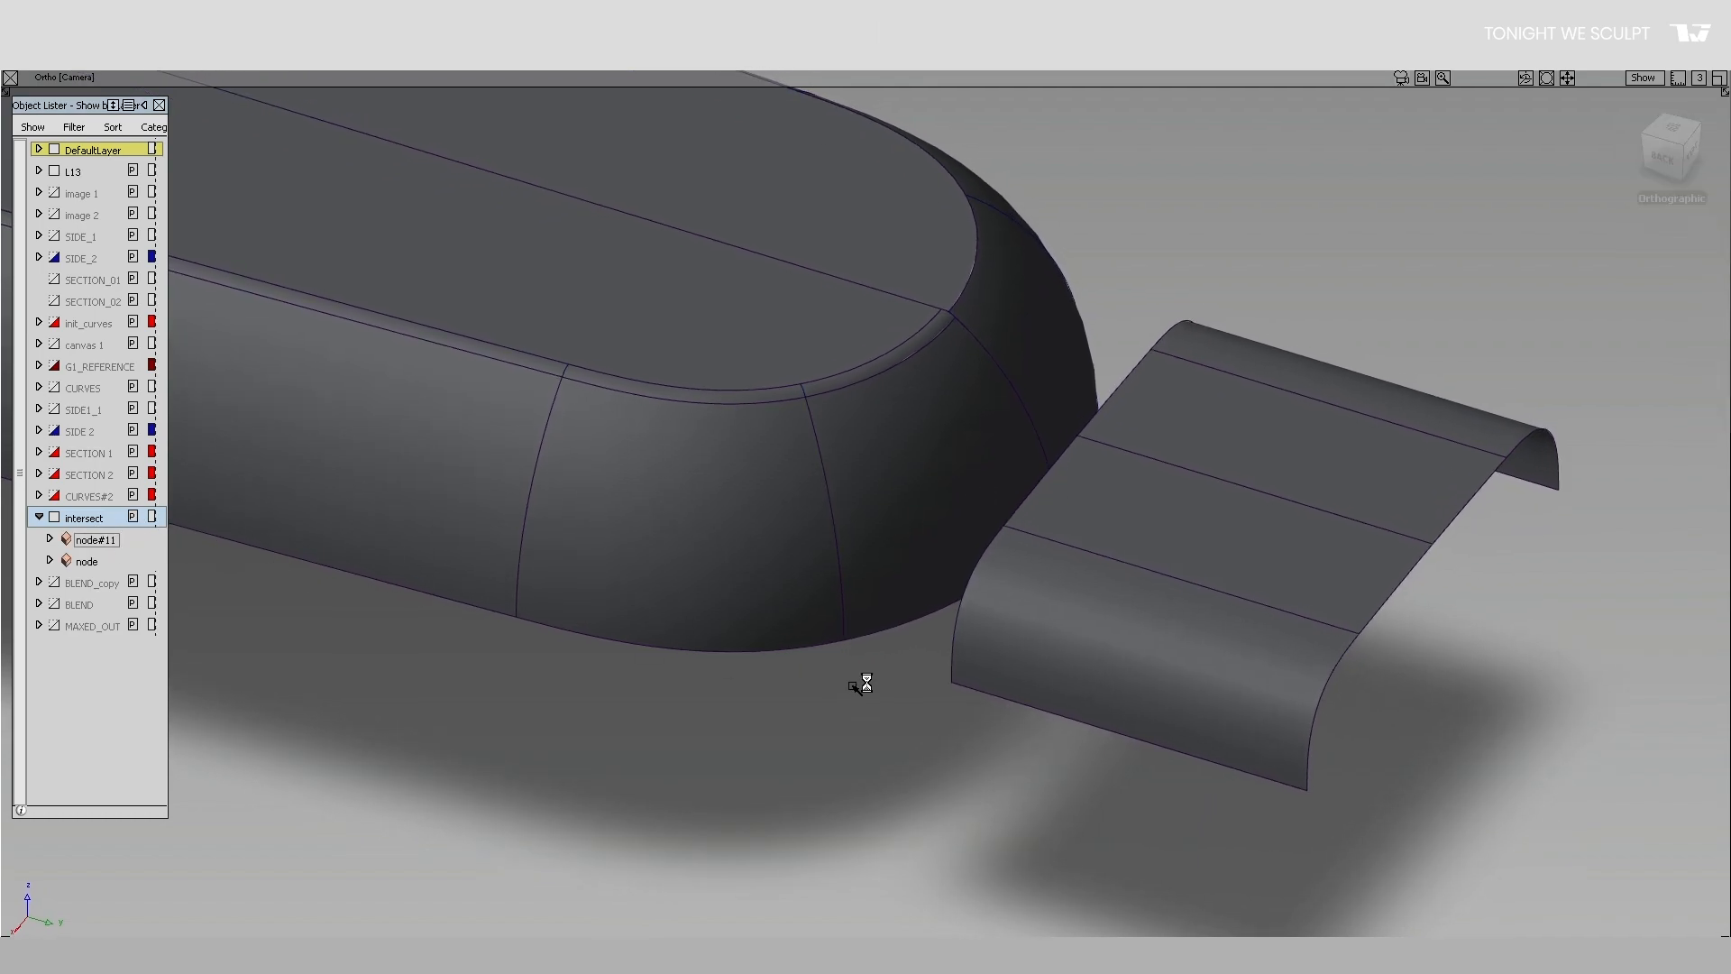
{"action": "left_click", "coordinate": [950, 701]}
{"action": "middle_click_drag", "start_coordinate": [896, 711], "coordinate": [777, 697]}
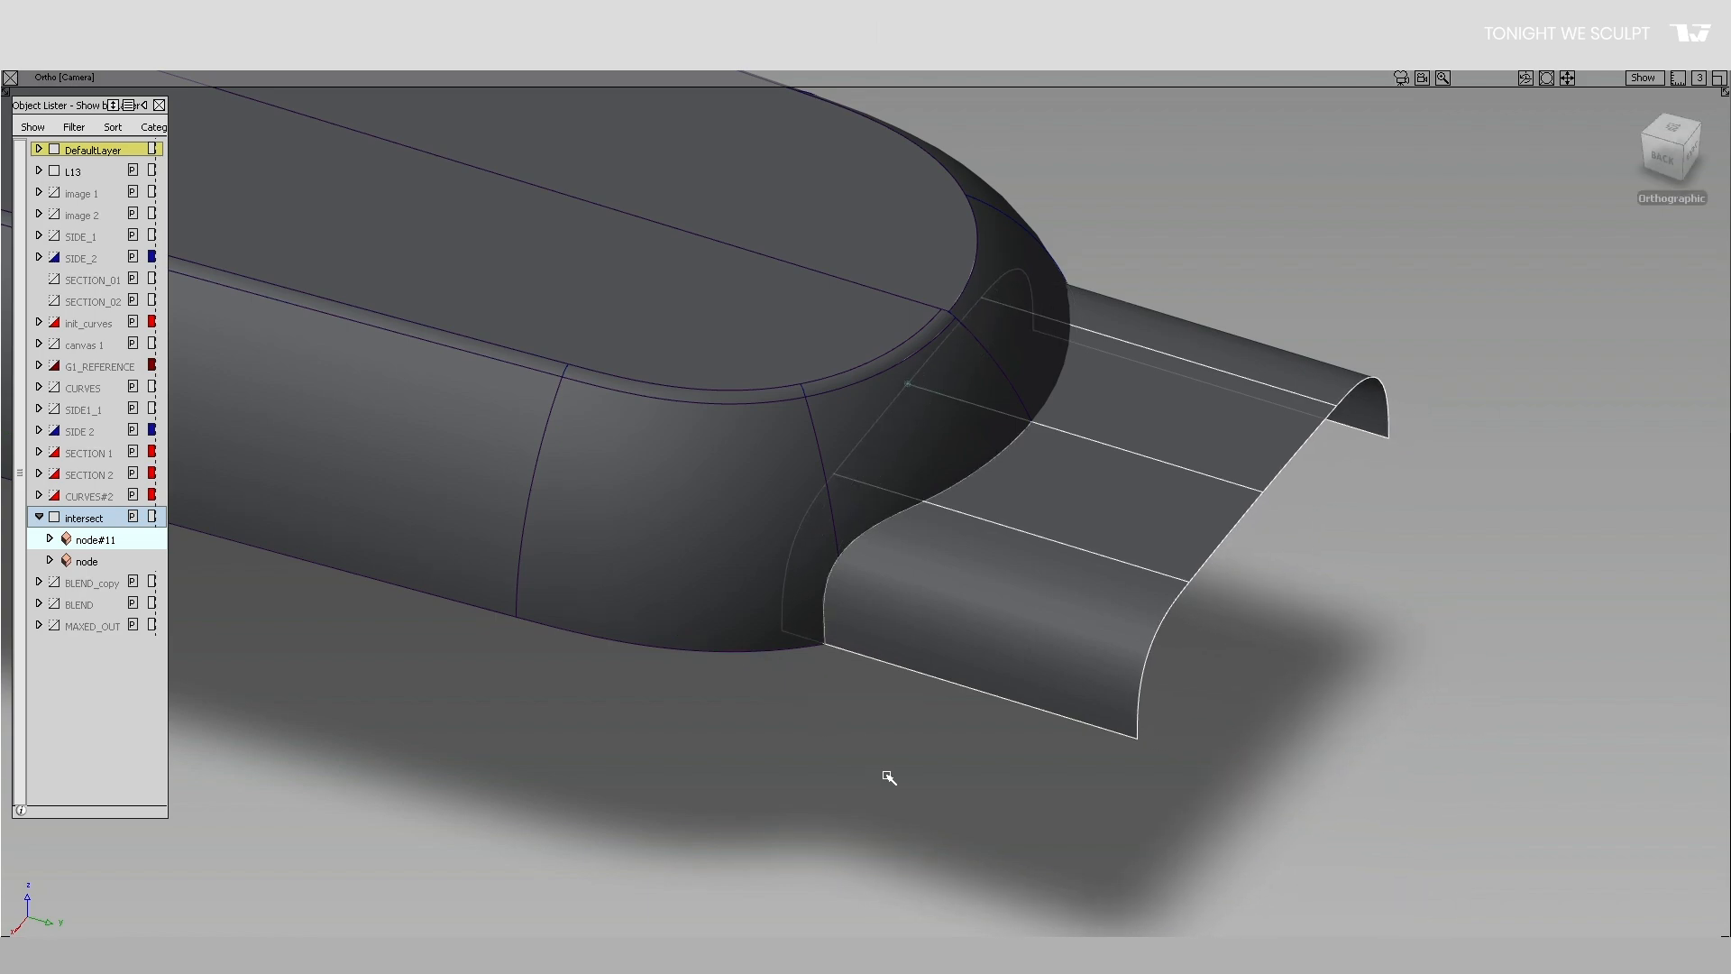
{"action": "left_click", "coordinate": [1206, 695]}
{"action": "key", "text": "4"}
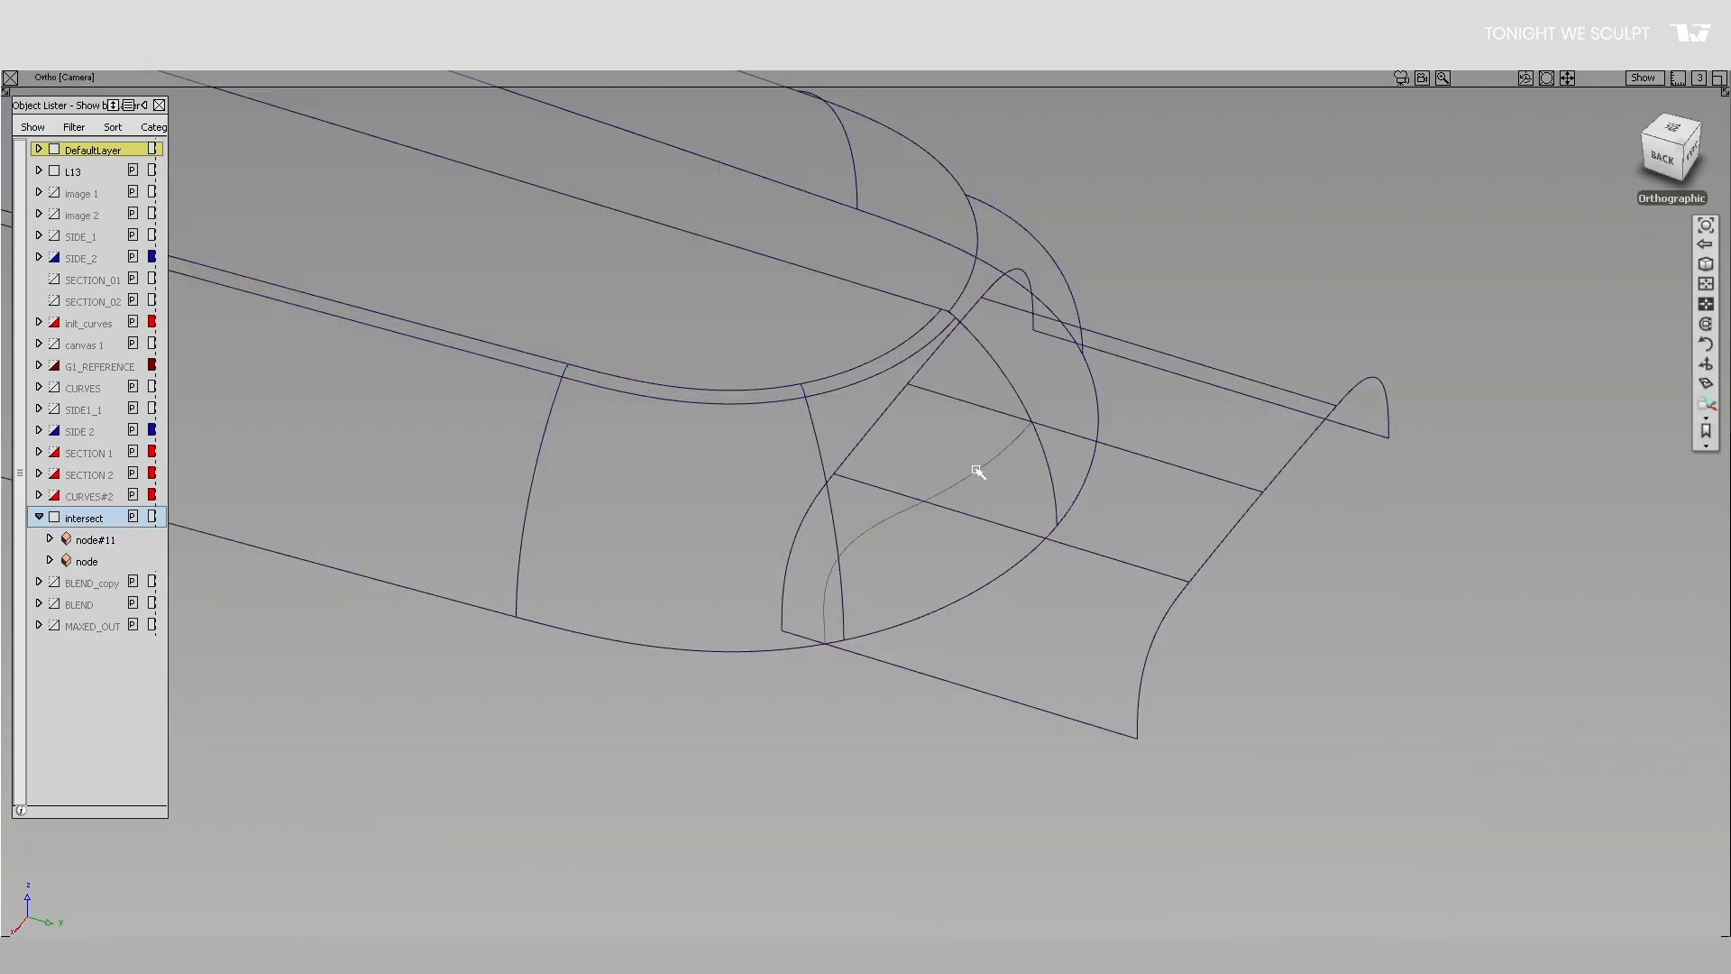
{"action": "left_click_drag", "start_coordinate": [977, 470], "coordinate": [911, 506], "text": "alt+shift"}
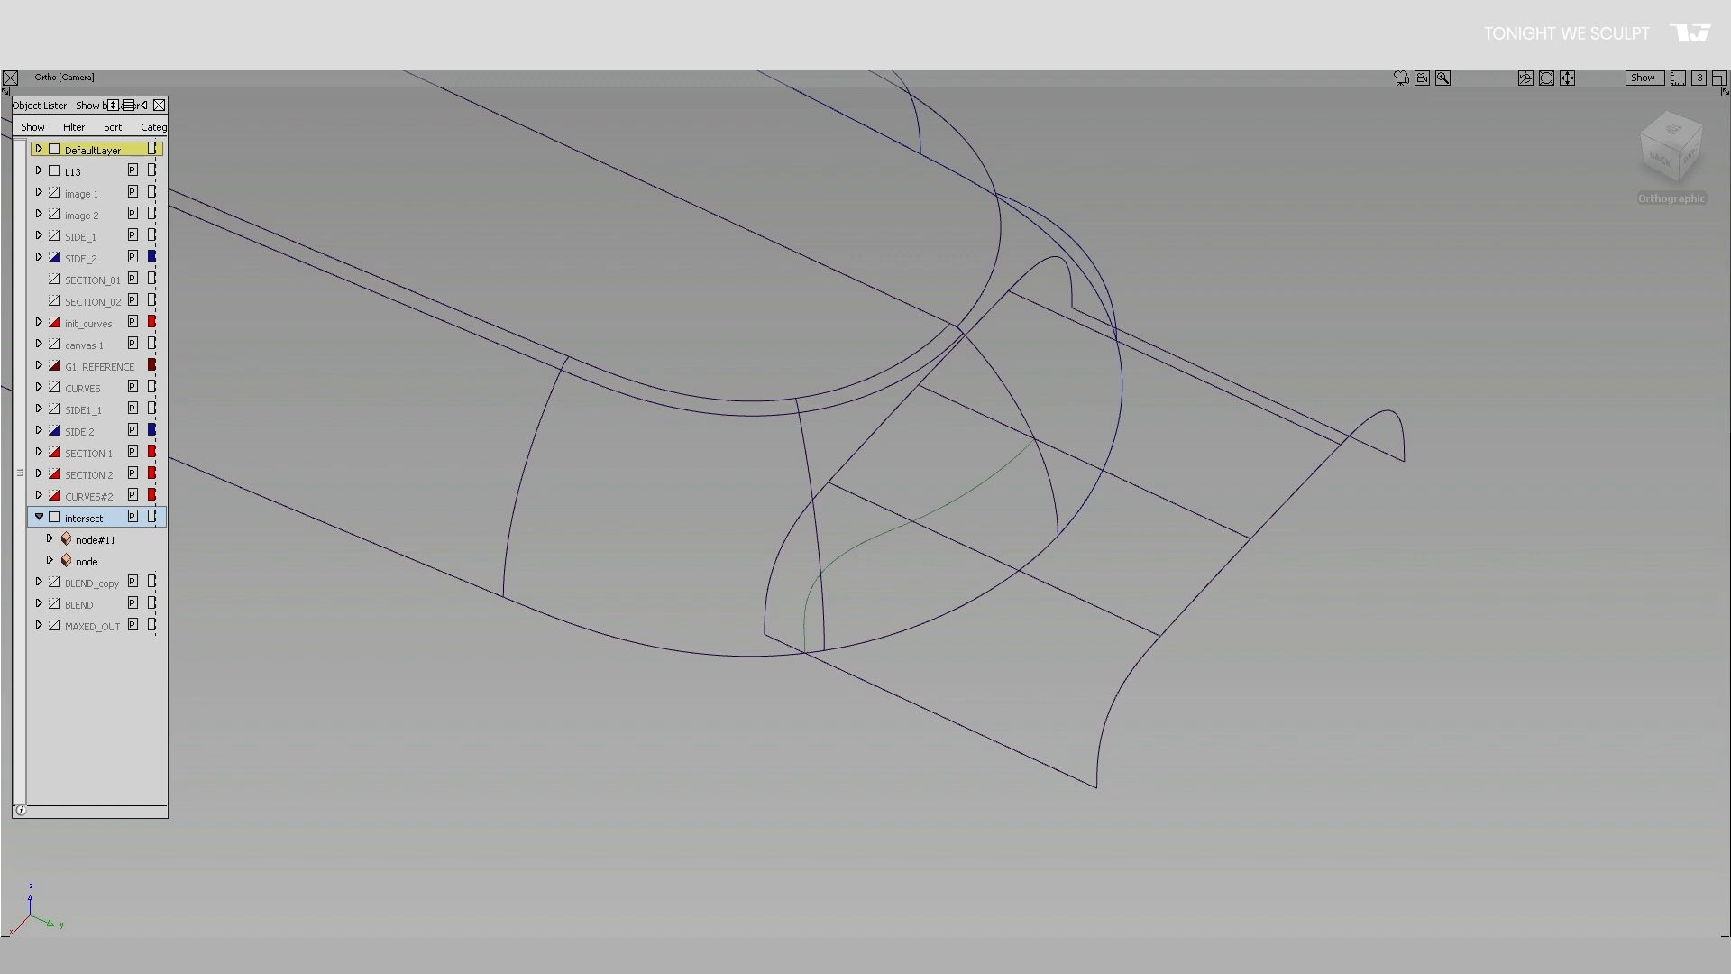
Step: Build a Surface Fillet between the flat and curved surfaces of node#11 and the two side surfaces of the handle's rounded end
{"action": "key", "text": "ctrl+shift+f"}
{"action": "left_click", "coordinate": [1184, 565]}
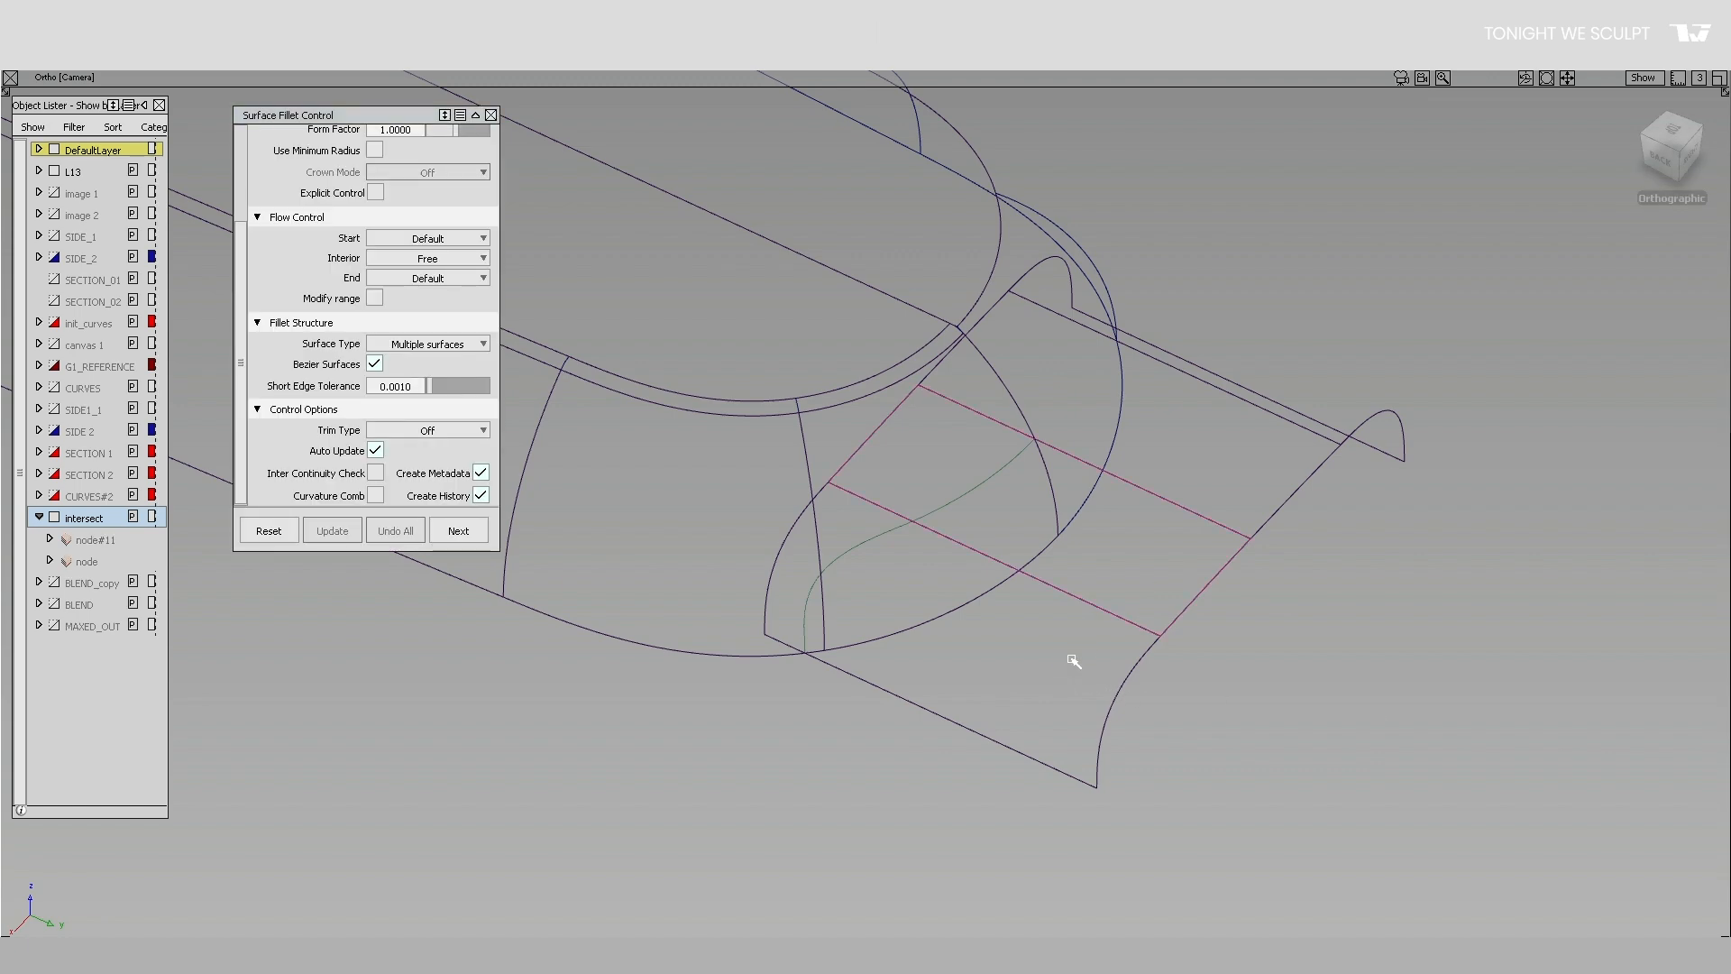
{"action": "left_click", "coordinate": [1071, 658]}
{"action": "left_click", "coordinate": [742, 516]}
{"action": "left_click", "coordinate": [844, 441]}
{"action": "key", "text": "space"}
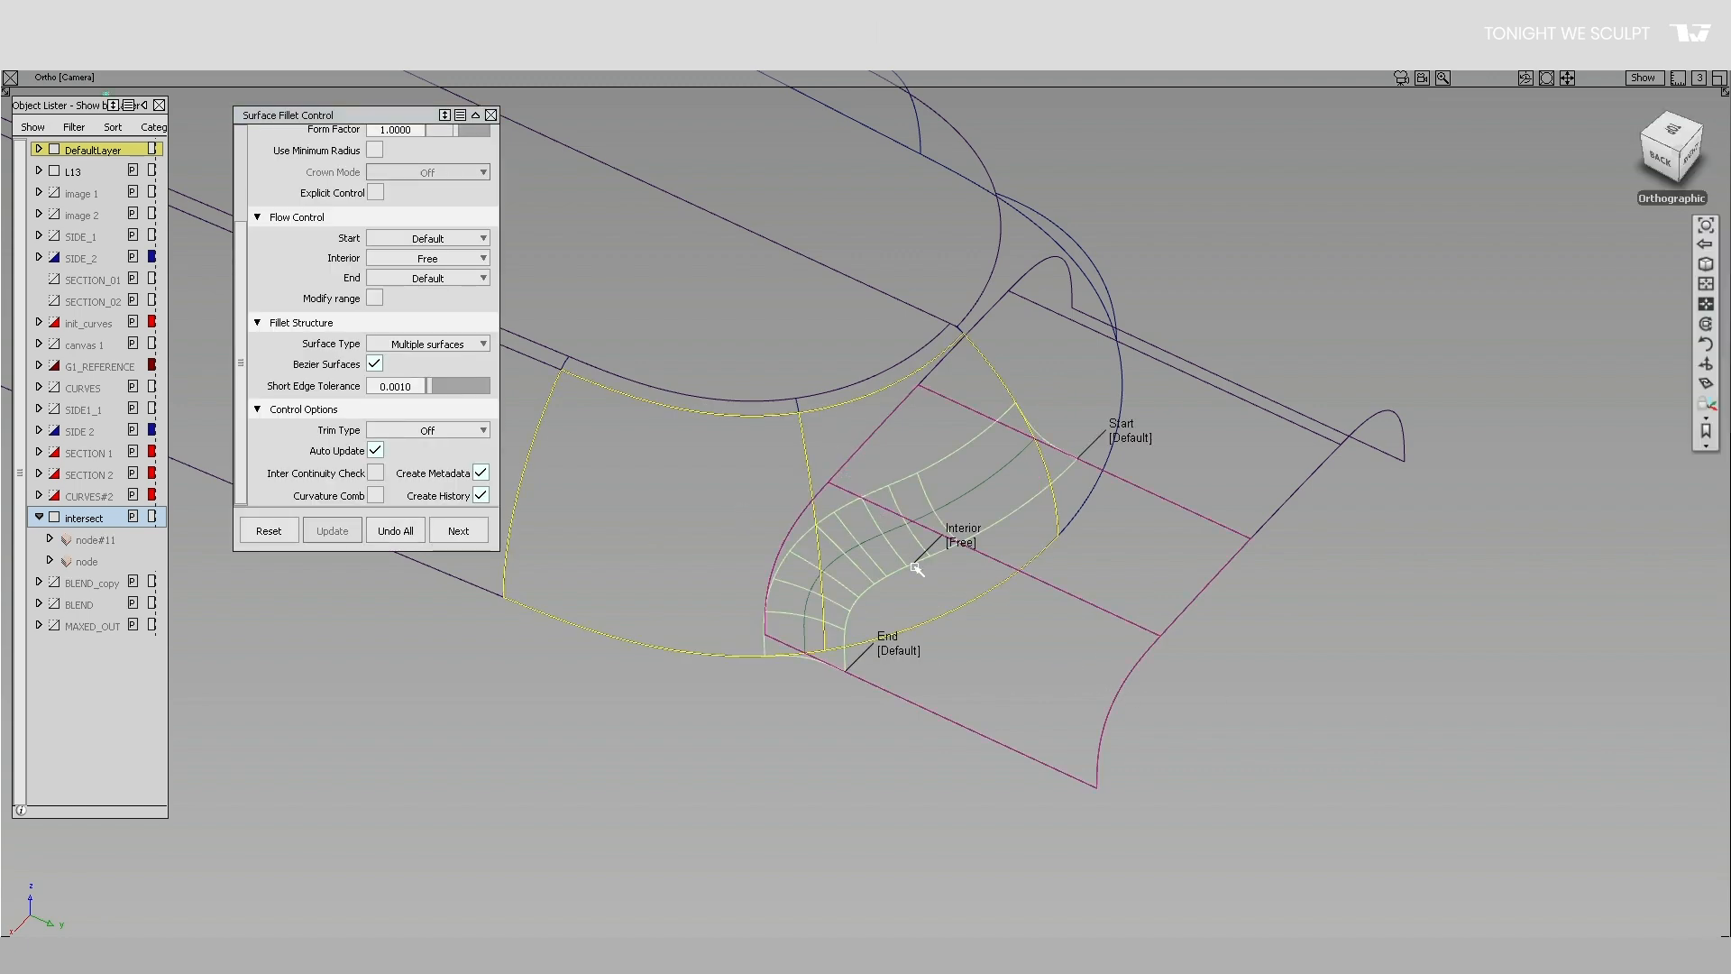
Step: Set the fillet's Start flow control to Extend, close the fillet tool, and inspect the resulting surfaces in wireframe
{"action": "left_click_drag", "start_coordinate": [916, 568], "coordinate": [940, 588], "text": "alt+shift"}
{"action": "left_click", "coordinate": [1131, 424]}
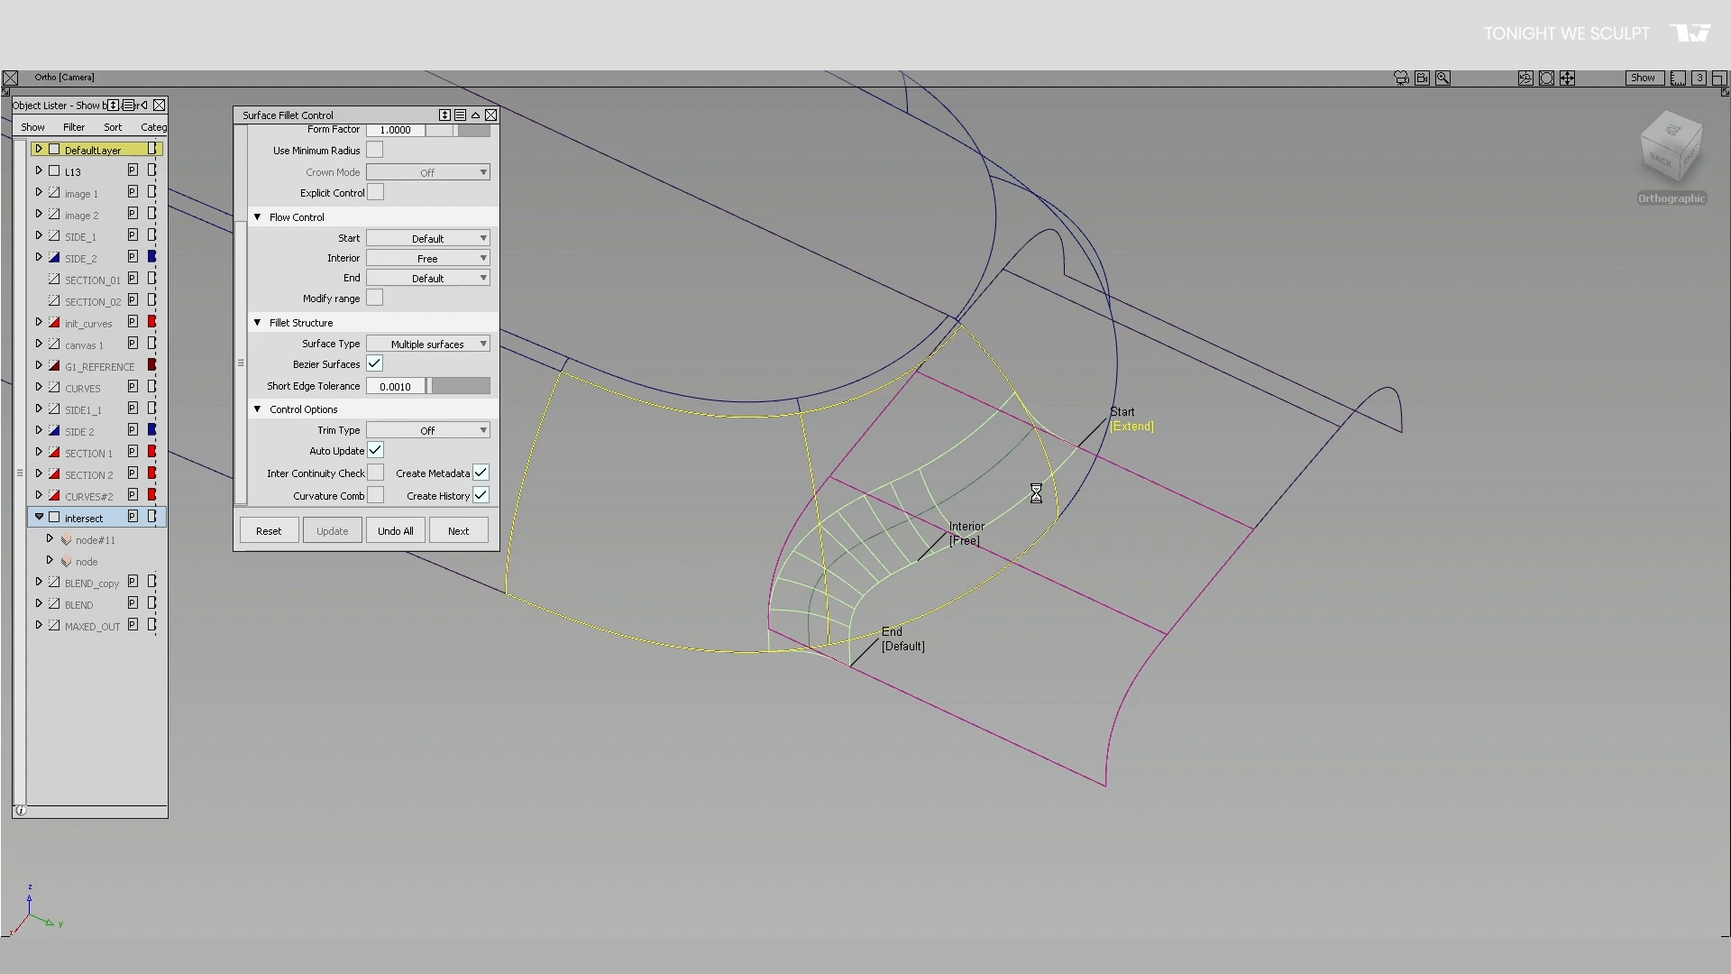
{"action": "left_click", "coordinate": [967, 532]}
{"action": "left_click_drag", "start_coordinate": [997, 630], "coordinate": [1062, 570], "text": "alt+shift"}
{"action": "left_click", "coordinate": [1031, 613]}
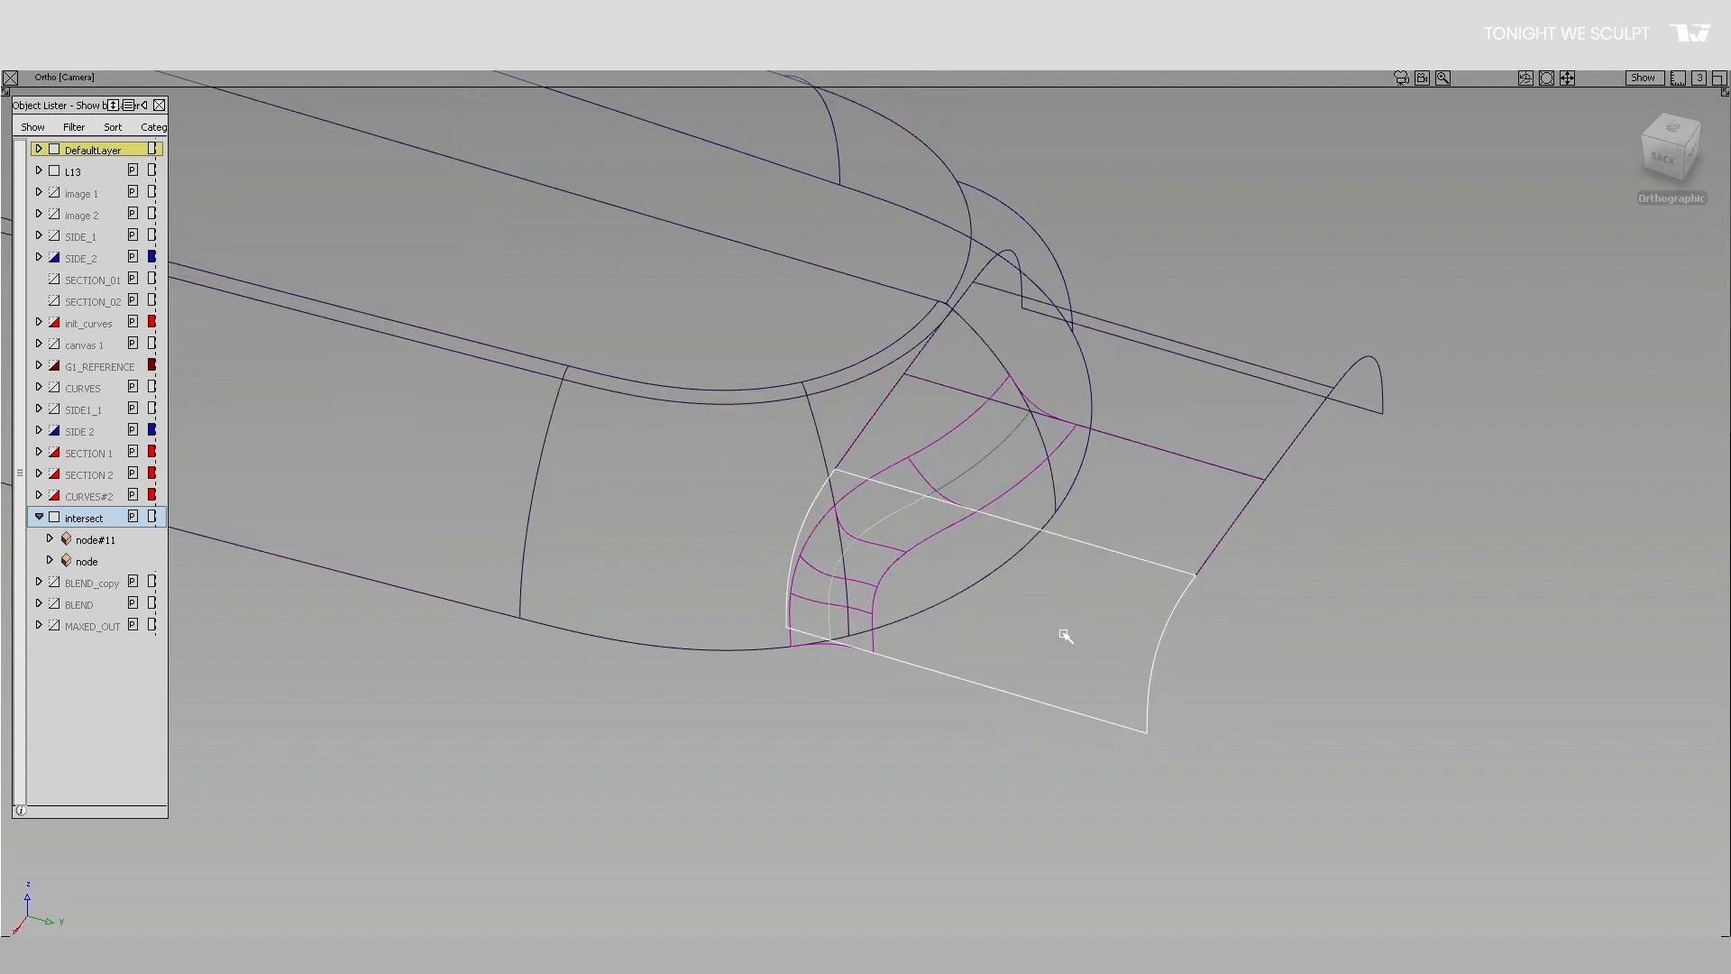
{"action": "left_click_drag", "start_coordinate": [1055, 641], "coordinate": [942, 659], "text": "alt+shift"}
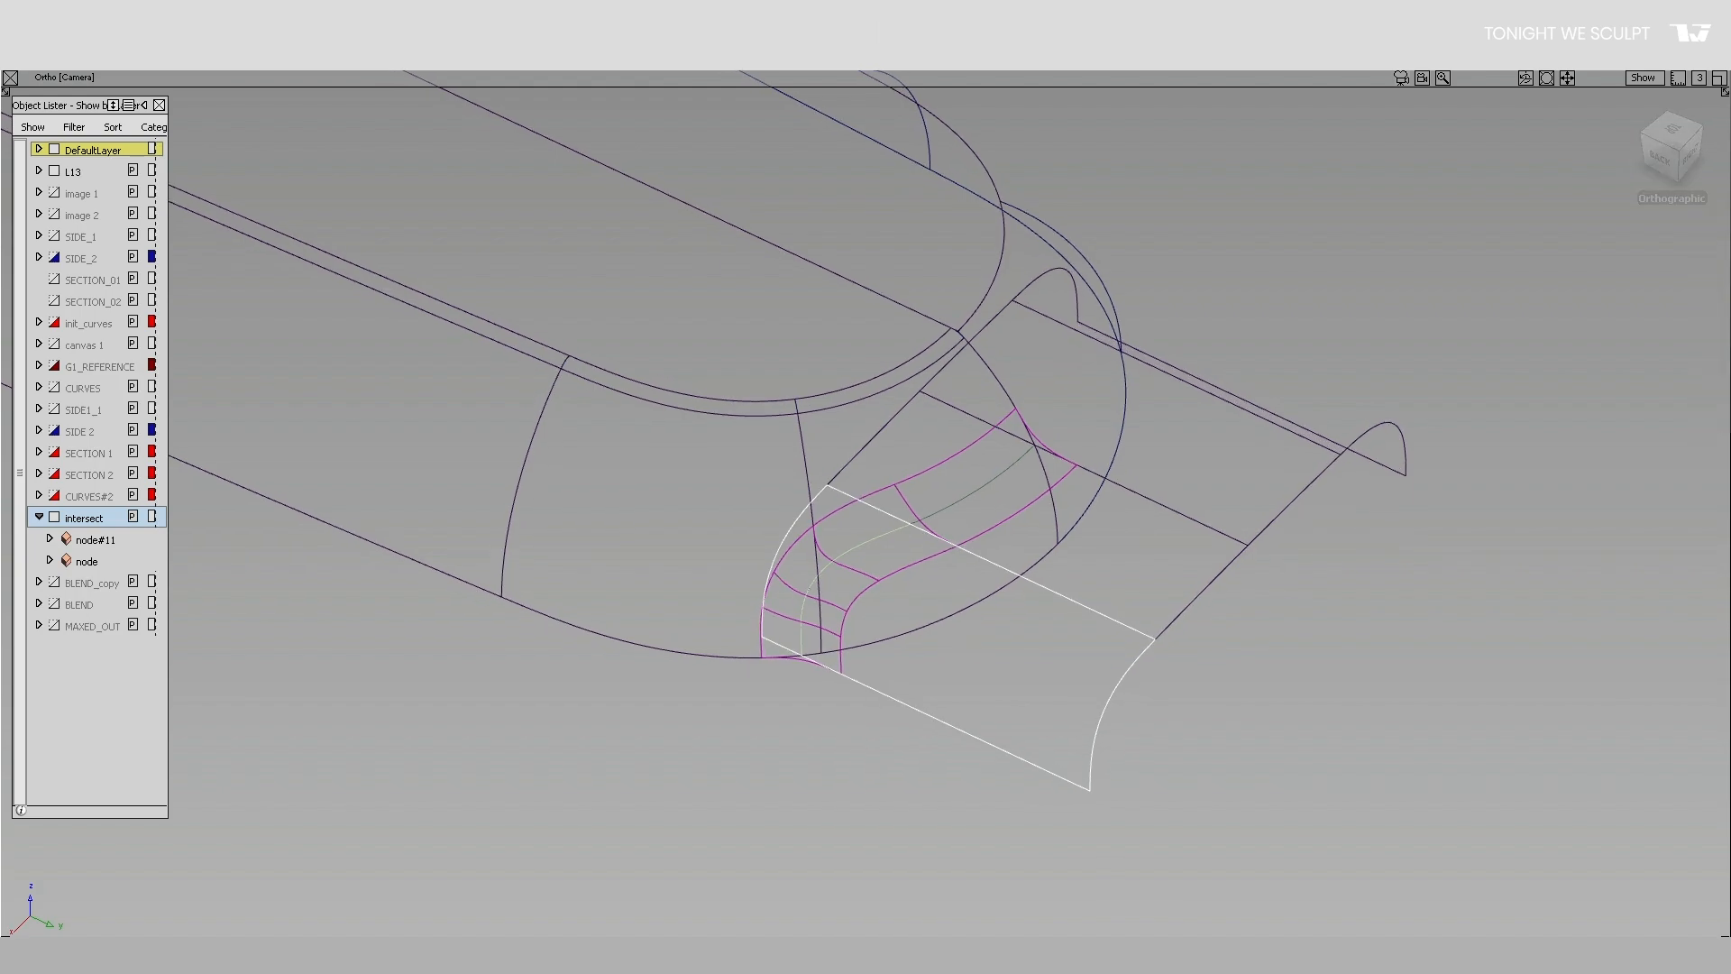
{"action": "key", "text": "Escape"}
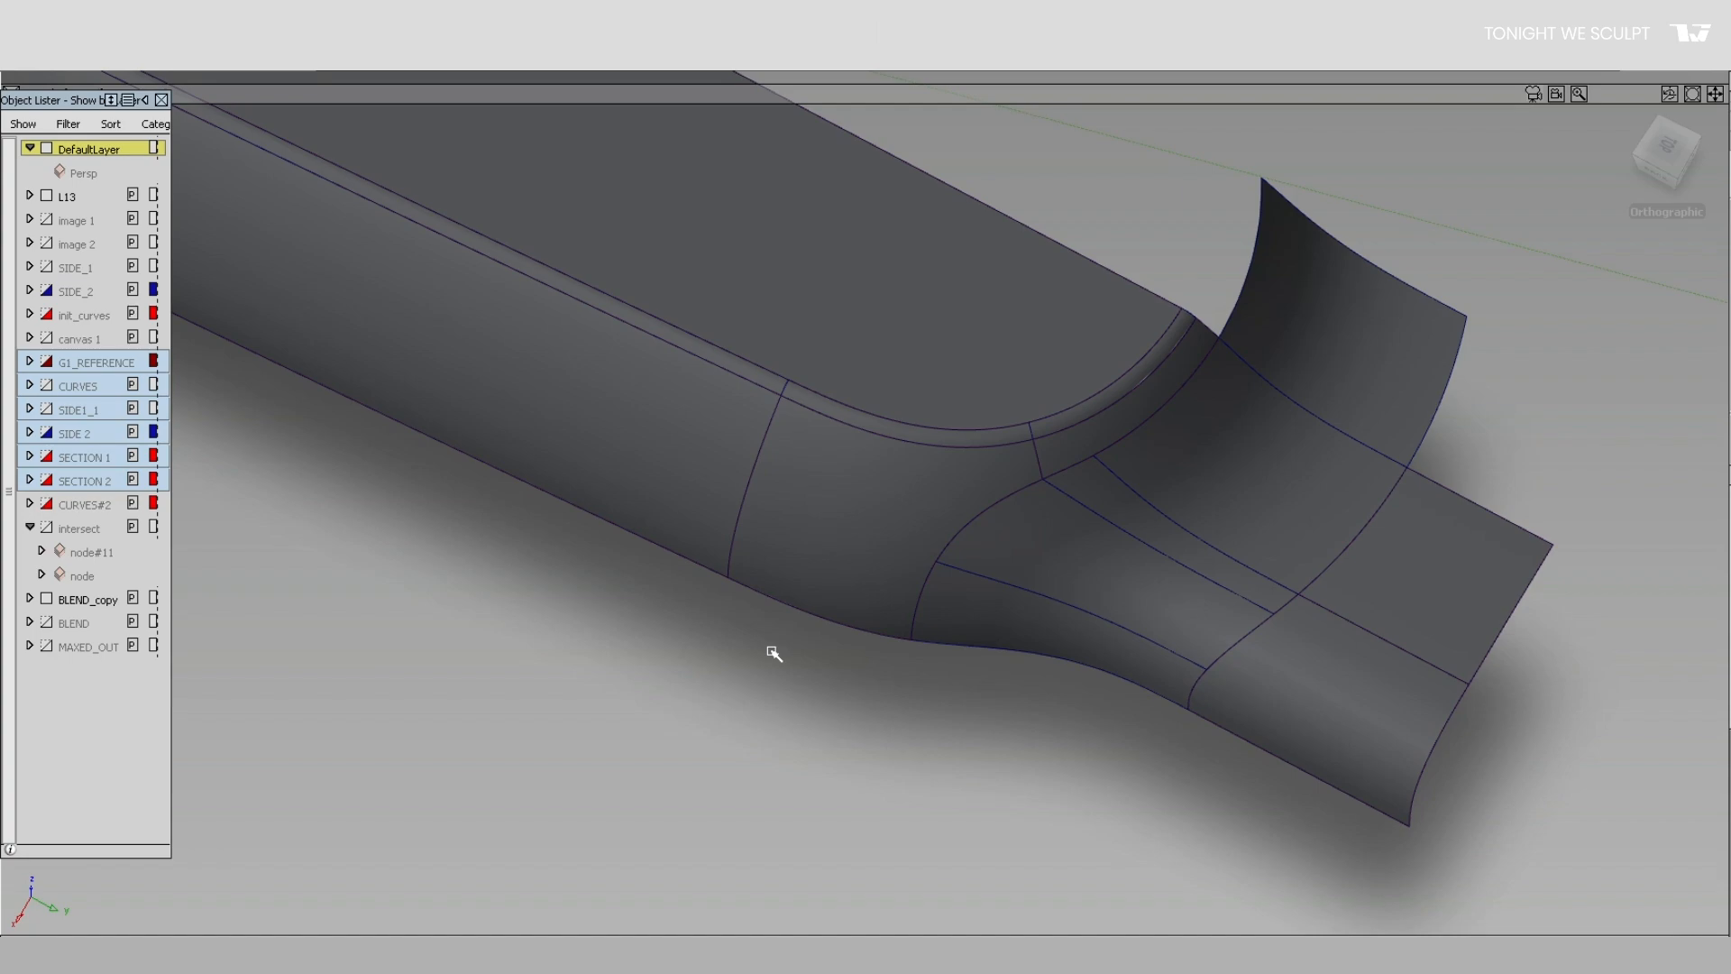
Step: Recall a saved orthographic view of the BLEND_copy model and select its transition surface to examine the control vertices
{"action": "mouse_move", "coordinate": [1642, 539]}
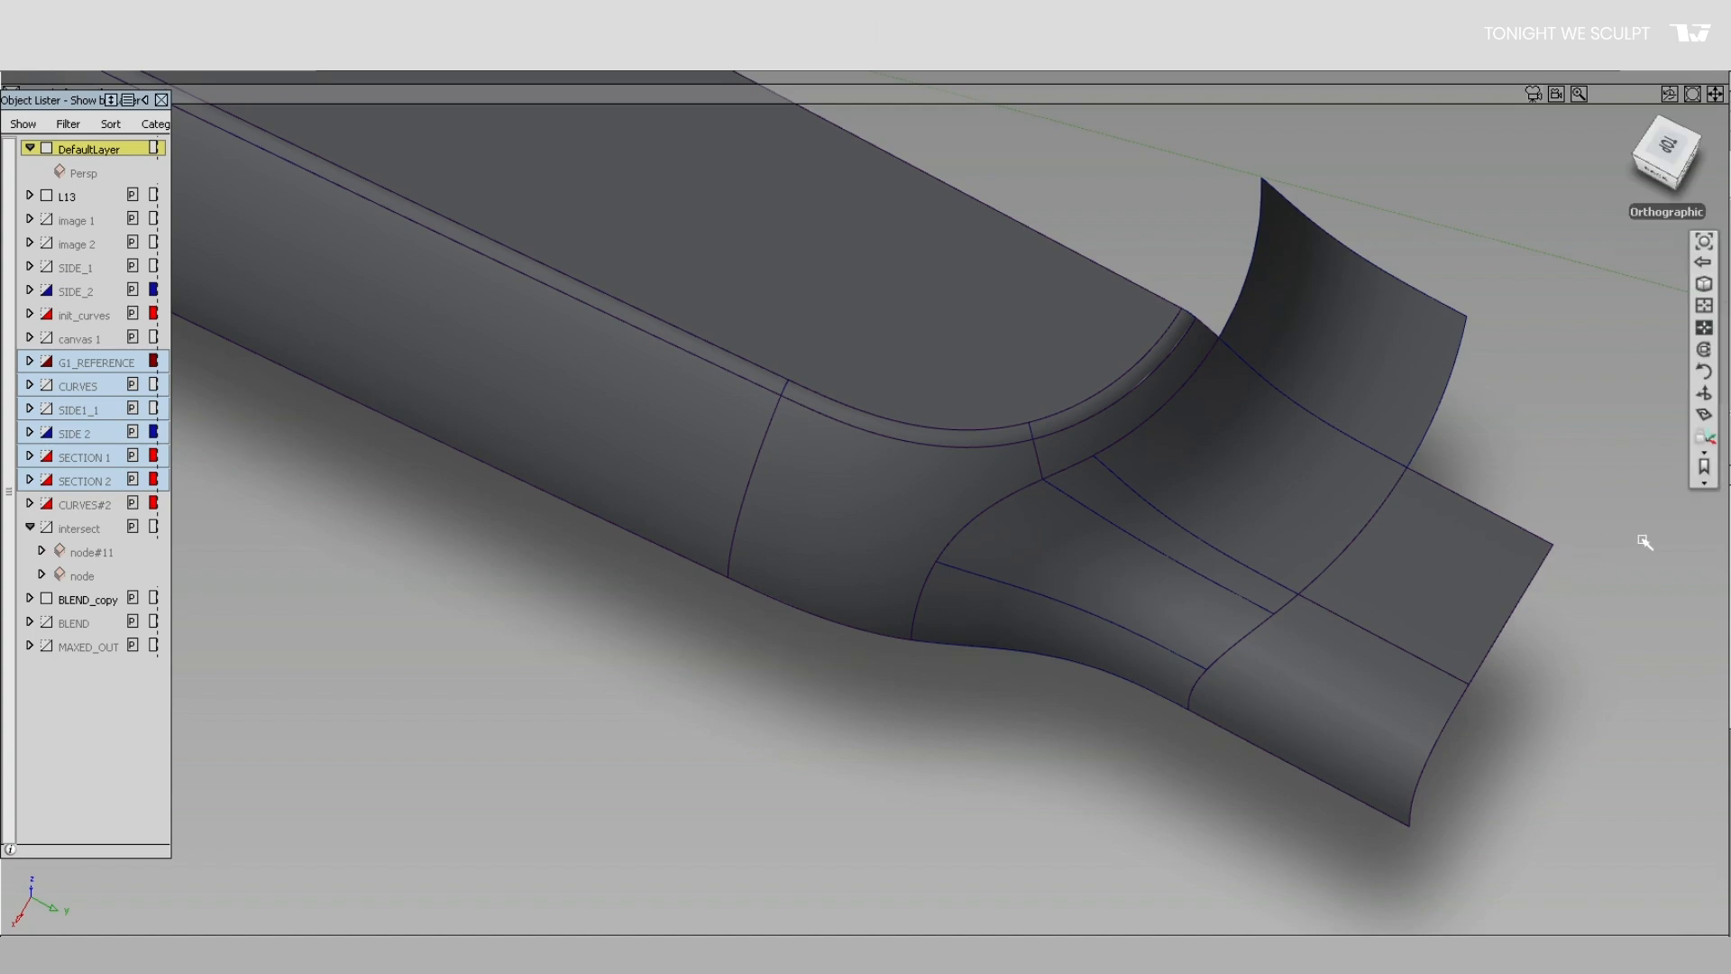
{"action": "left_click", "coordinate": [1714, 487]}
{"action": "left_click", "coordinate": [1649, 587]}
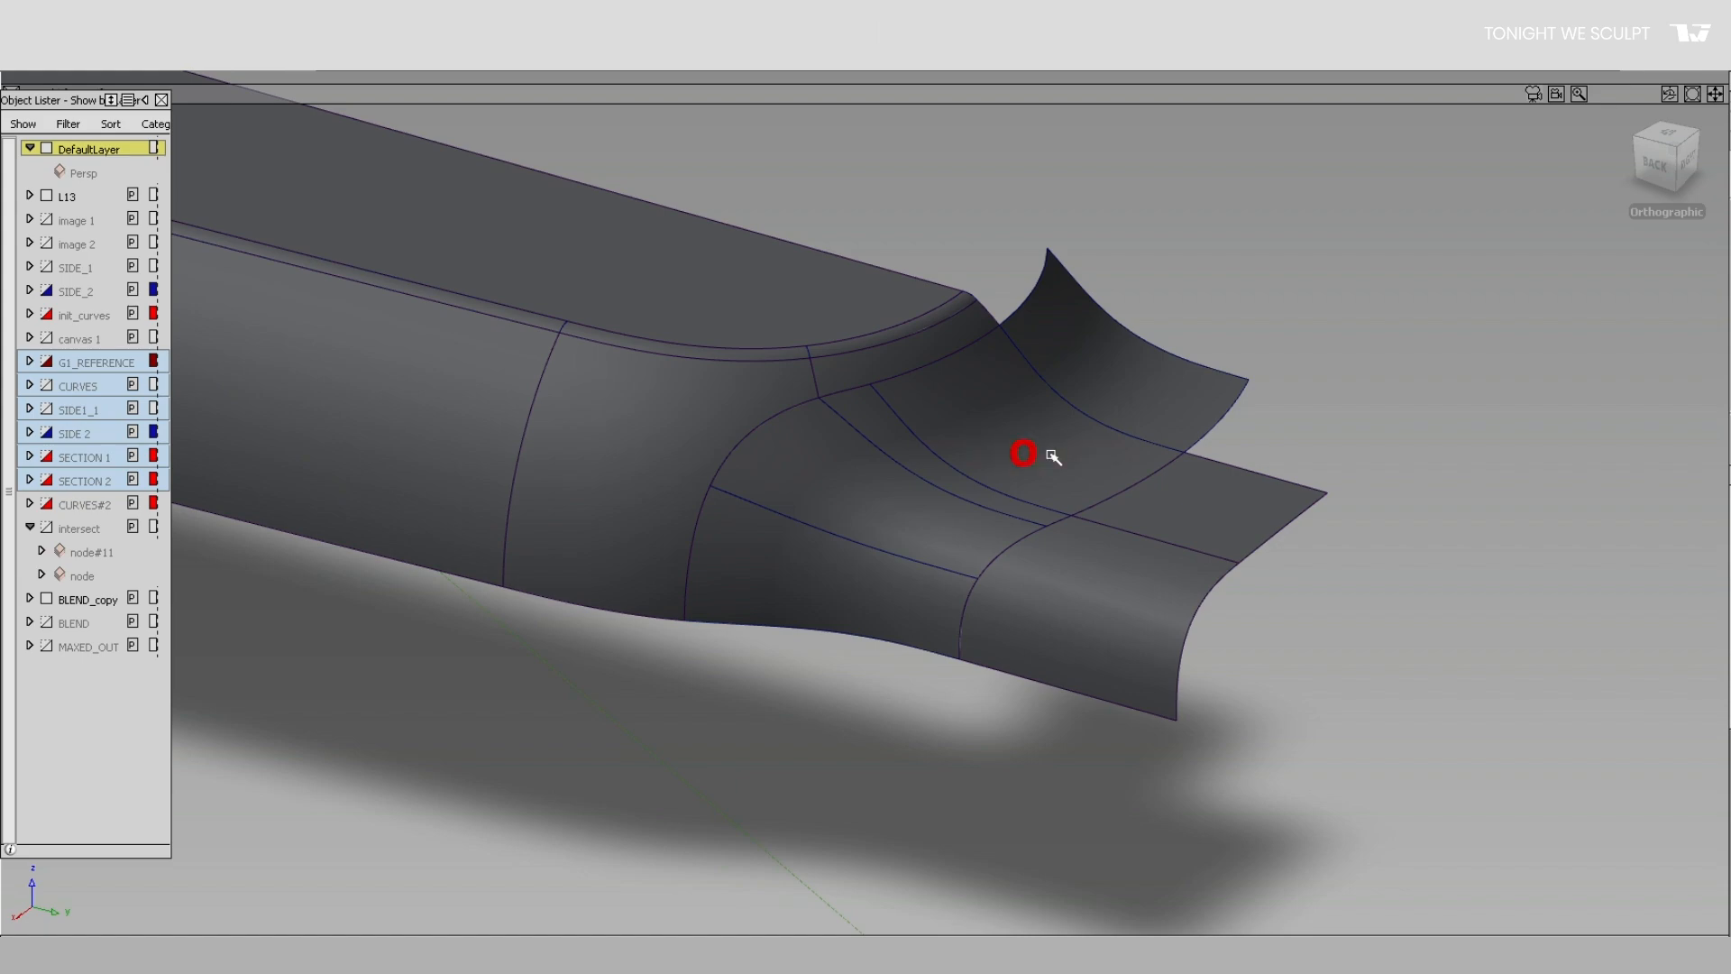
{"action": "left_click", "coordinate": [920, 456]}
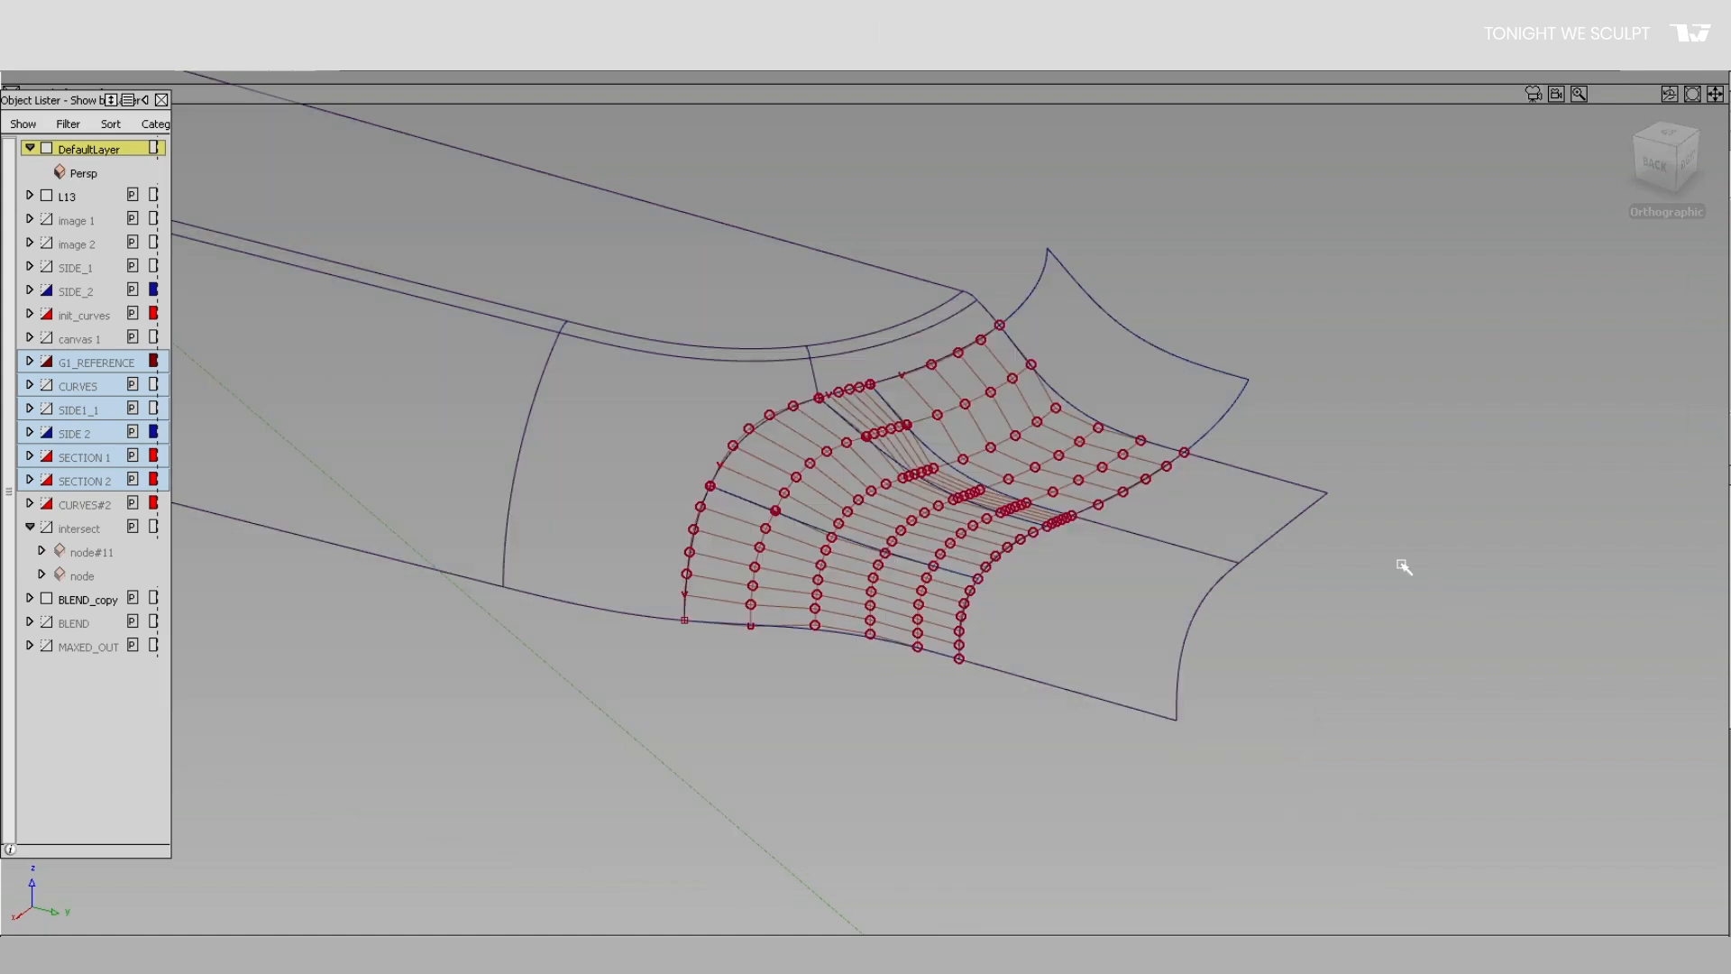
Step: Examine the control vertices of the selected transition surfaces from the back, the right and an oblique angle
{"action": "mouse_move", "coordinate": [1403, 566]}
{"action": "left_mouse_down", "text": "alt+shift"}
{"action": "mouse_move", "coordinate": [1604, 664]}
{"action": "mouse_move", "coordinate": [1700, 647]}
{"action": "mouse_move", "coordinate": [1695, 633]}
{"action": "left_mouse_up", "text": "alt+shift"}
{"action": "mouse_move", "coordinate": [1112, 566]}
{"action": "left_mouse_down", "text": "ctrl+shift"}
{"action": "mouse_move", "coordinate": [1048, 643]}
{"action": "mouse_move", "coordinate": [1008, 409]}
{"action": "left_mouse_up", "text": "ctrl+shift"}
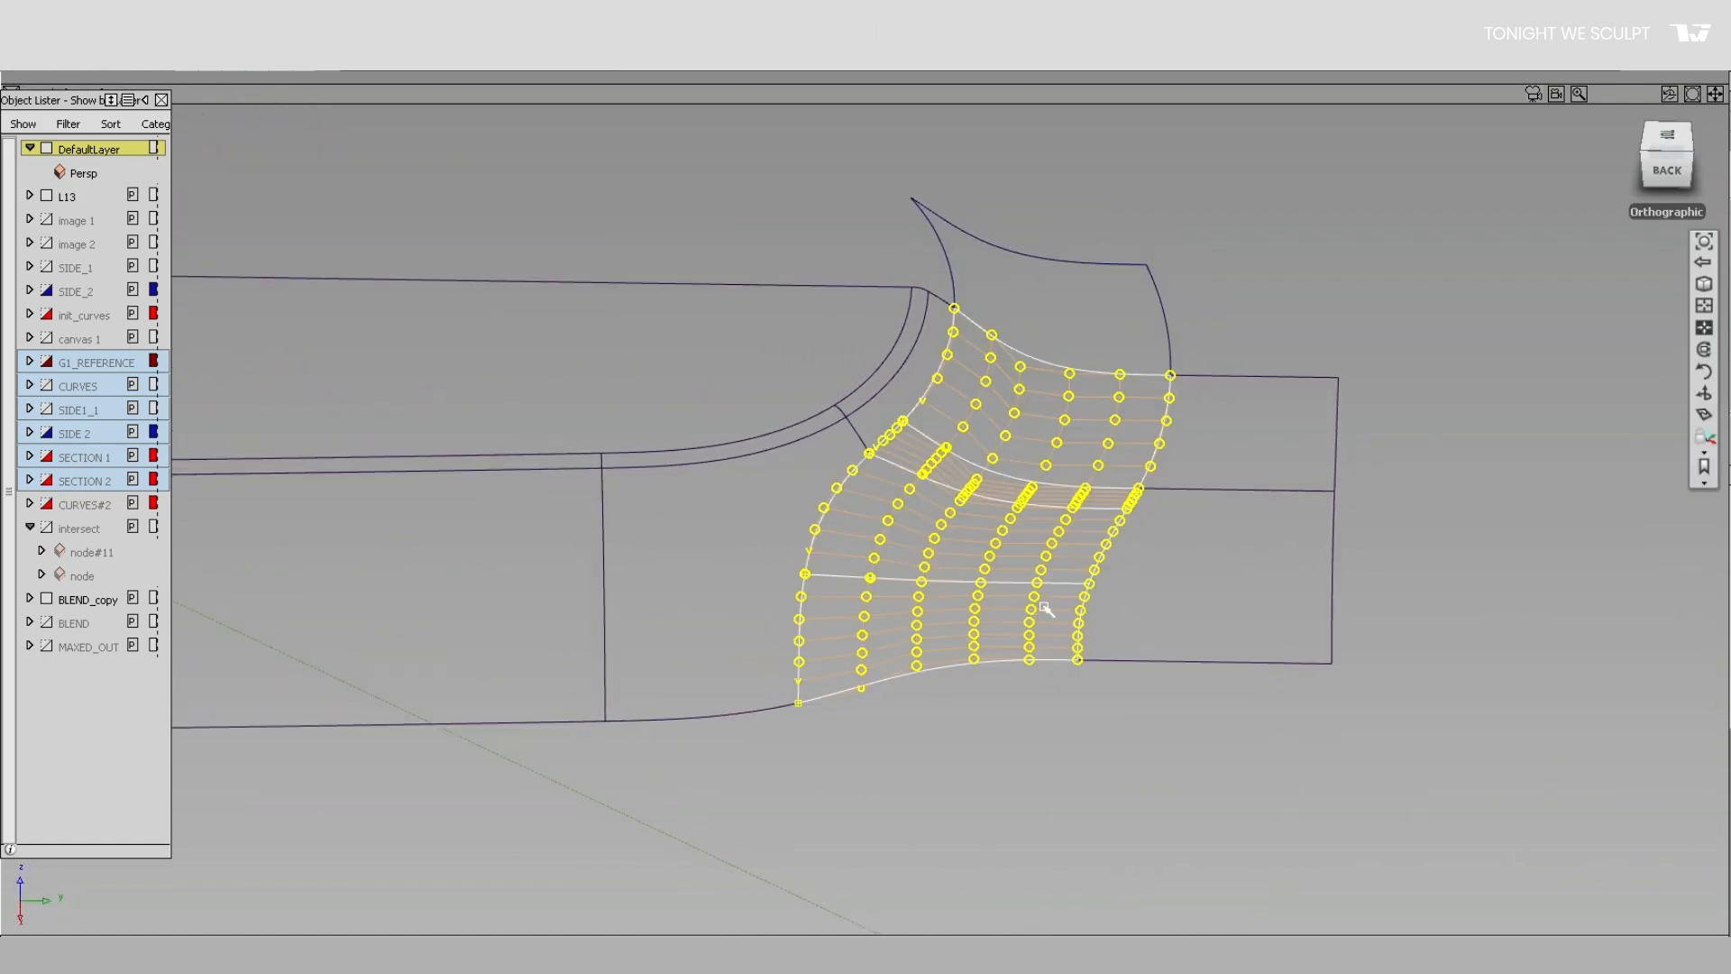
{"action": "right_click_drag", "start_coordinate": [1043, 606], "coordinate": [1068, 509], "text": "alt+shift"}
{"action": "left_click_drag", "start_coordinate": [1069, 509], "coordinate": [427, 443], "text": "alt+shift"}
{"action": "left_click", "coordinate": [1667, 157]}
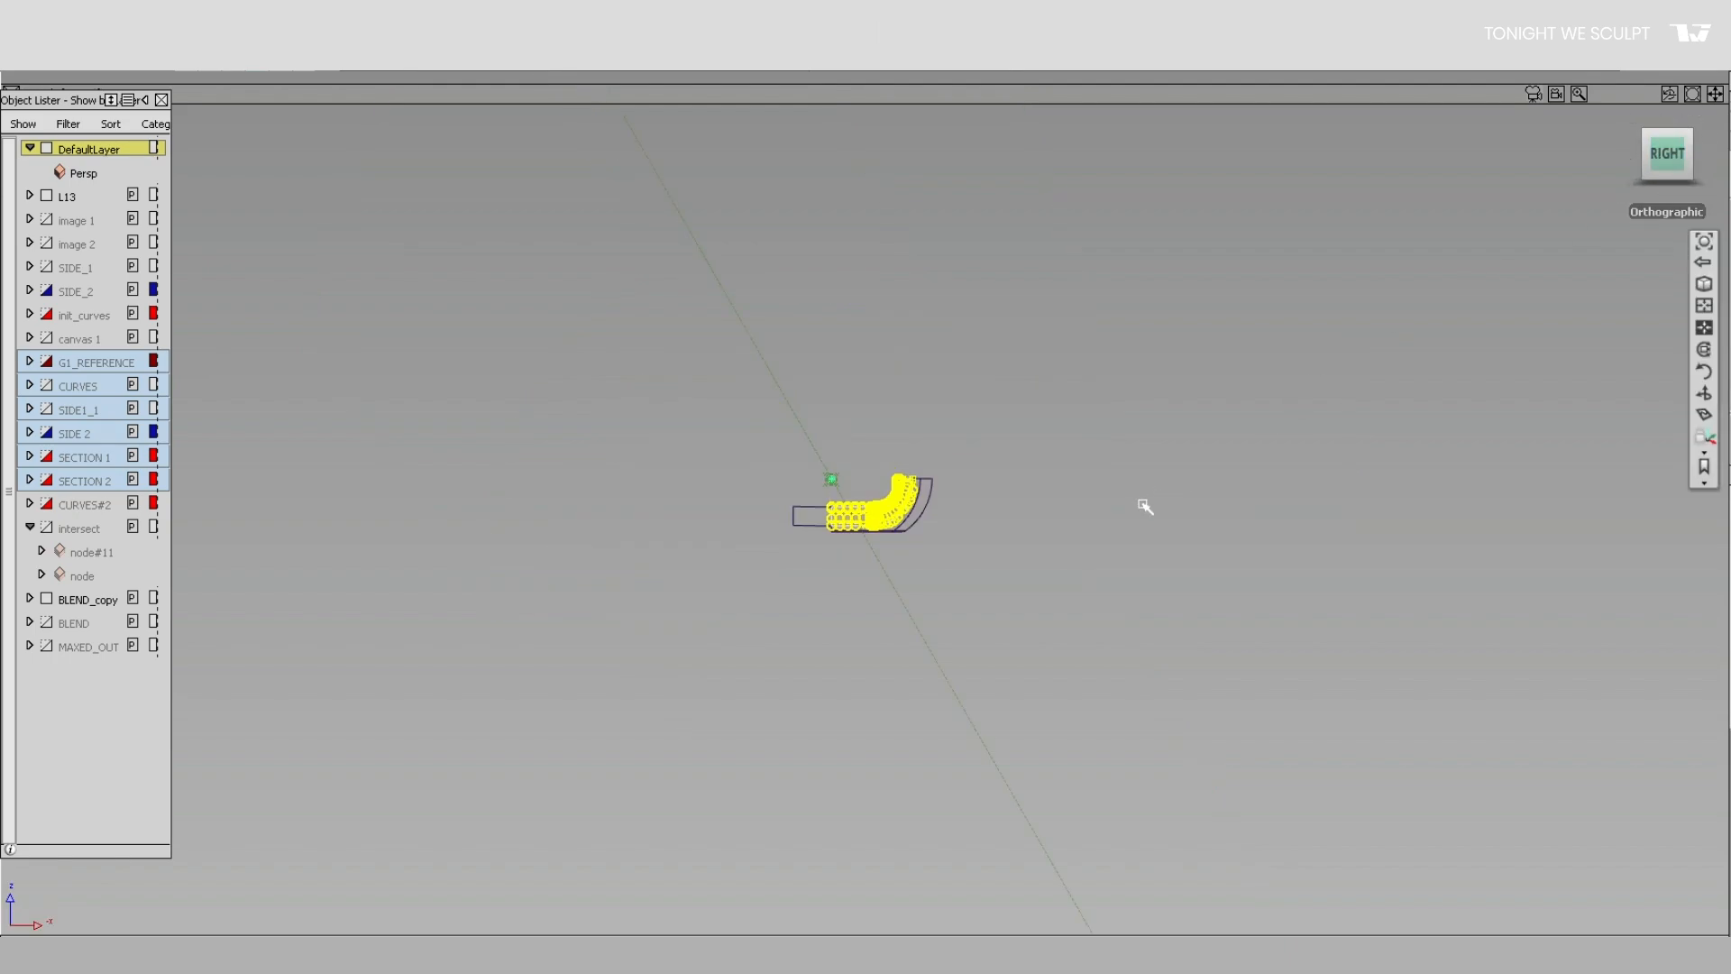
{"action": "key", "text": "f"}
{"action": "right_click_drag", "start_coordinate": [1162, 498], "coordinate": [1124, 549], "text": "alt+shift"}
{"action": "left_click_drag", "start_coordinate": [1124, 550], "coordinate": [1293, 664], "text": "alt+shift"}
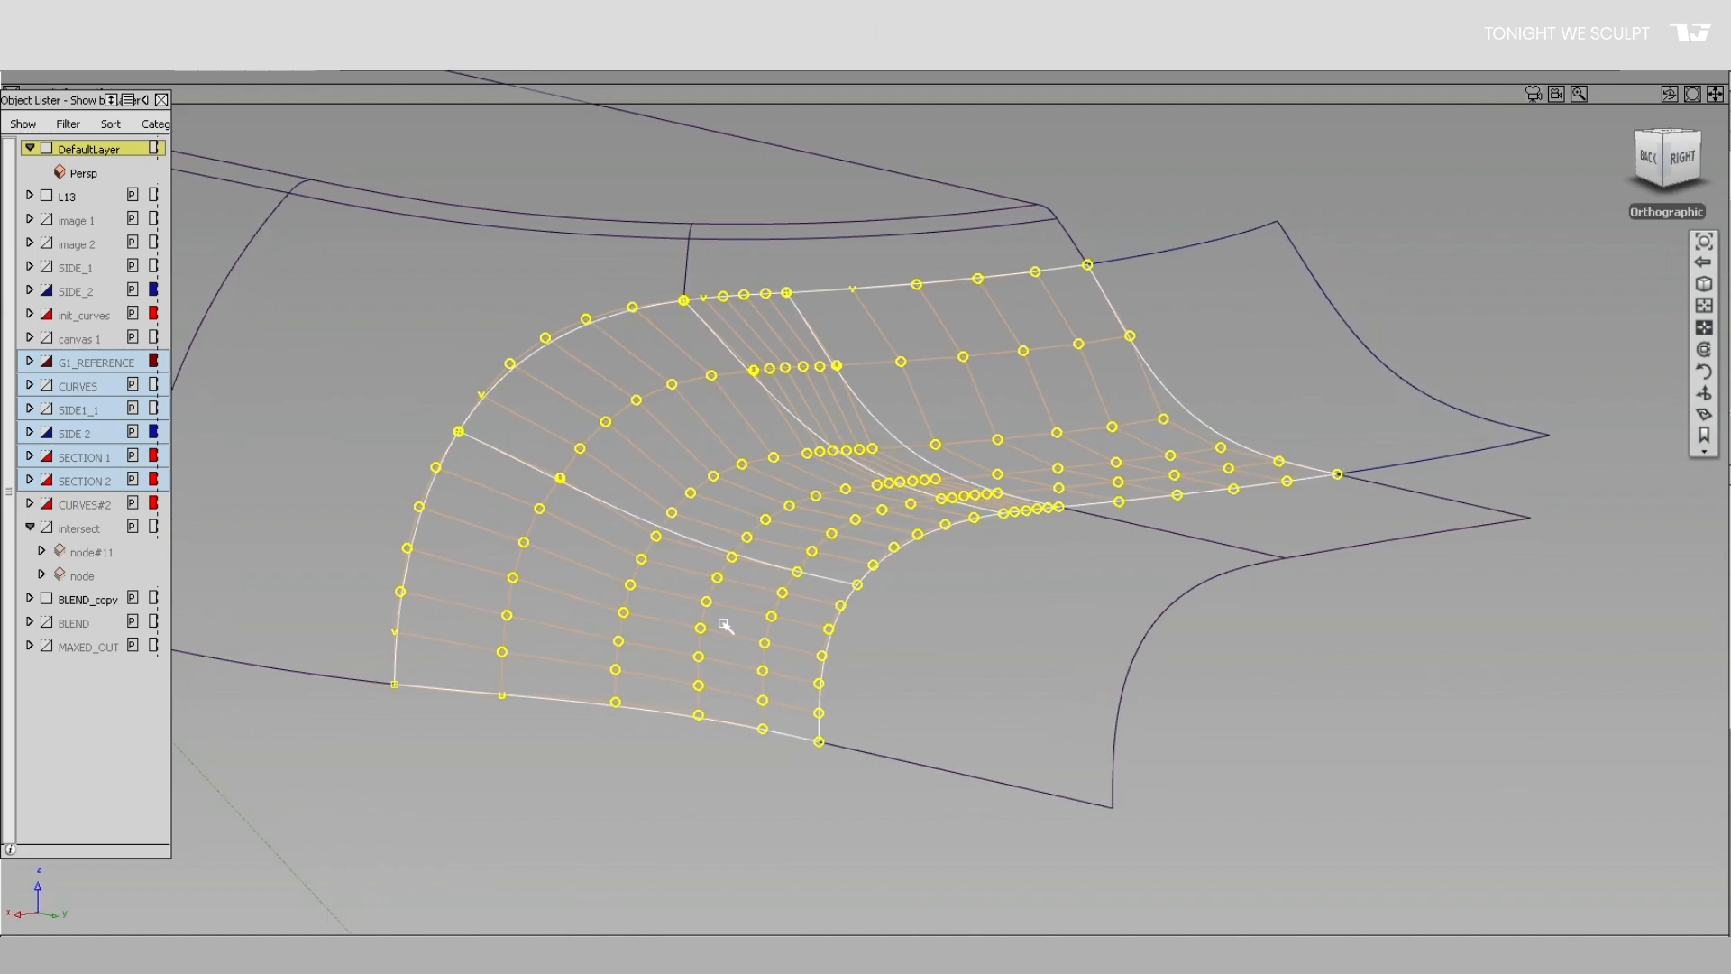
Step: Hide the BLEND_copy layer, show the BLEND layer shaded, and recall a saved close-up view of the transition
{"action": "left_click", "coordinate": [46, 599]}
{"action": "left_click", "coordinate": [47, 622]}
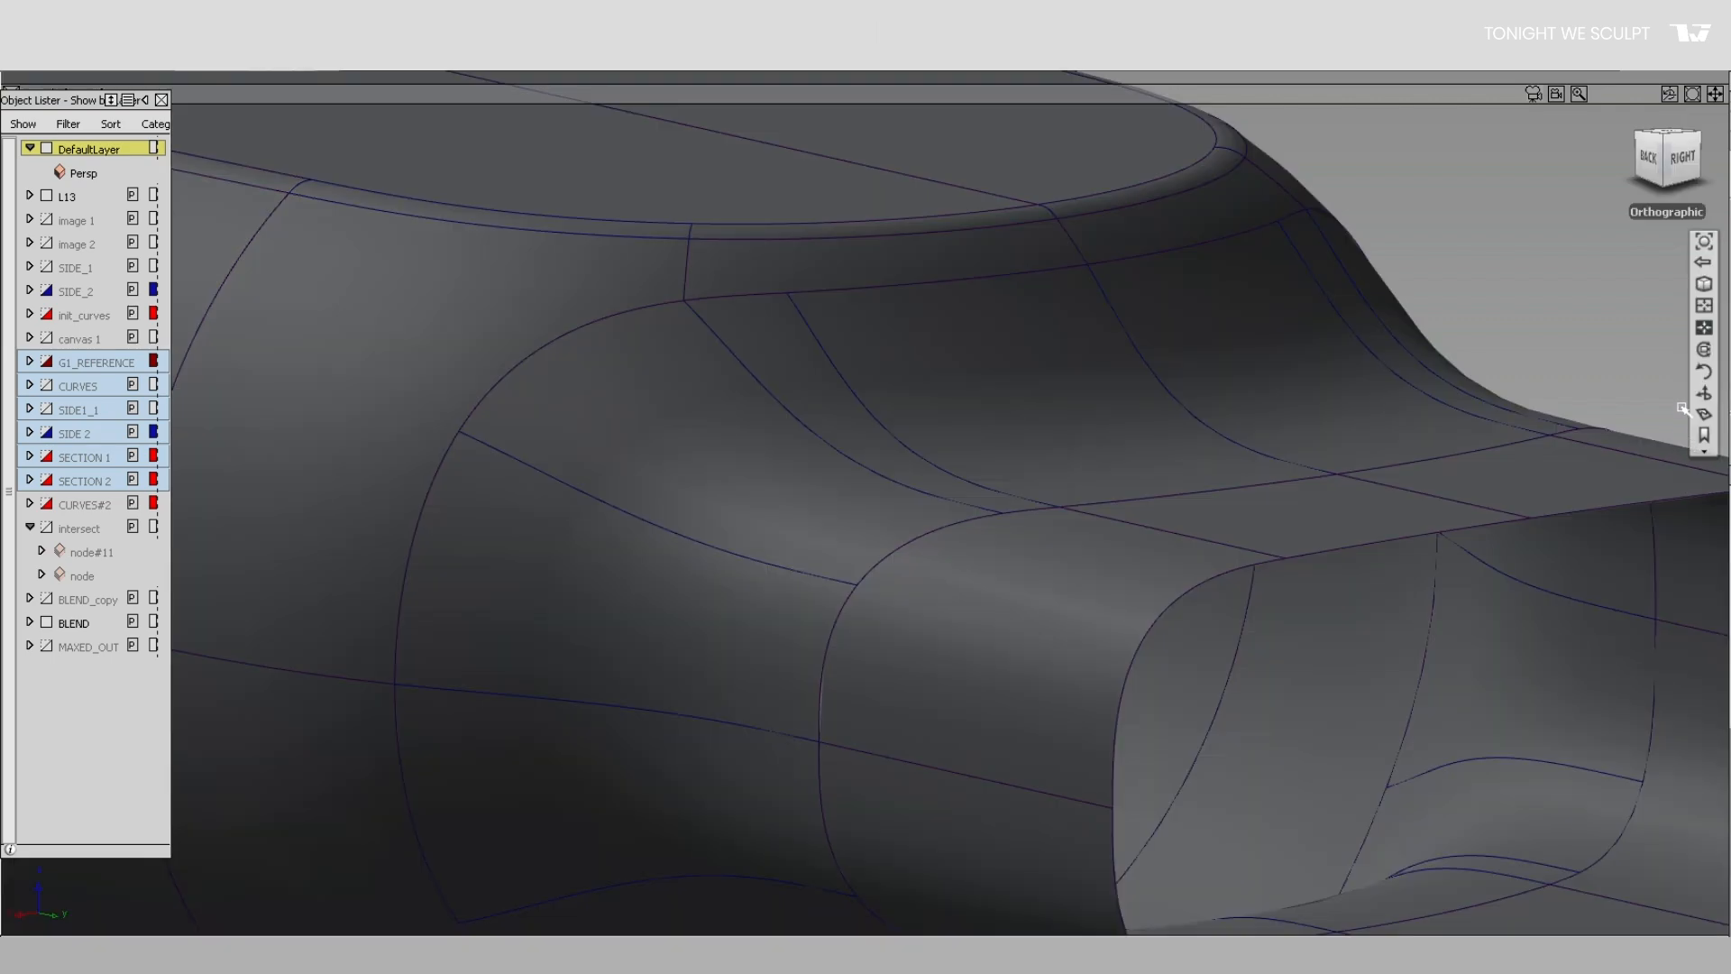
{"action": "left_click", "coordinate": [1704, 452]}
{"action": "left_click", "coordinate": [1652, 496]}
Step: Check the surface continuity across the transition's internal edges and along its borders with the handle's rounded end
{"action": "left_click", "coordinate": [752, 437]}
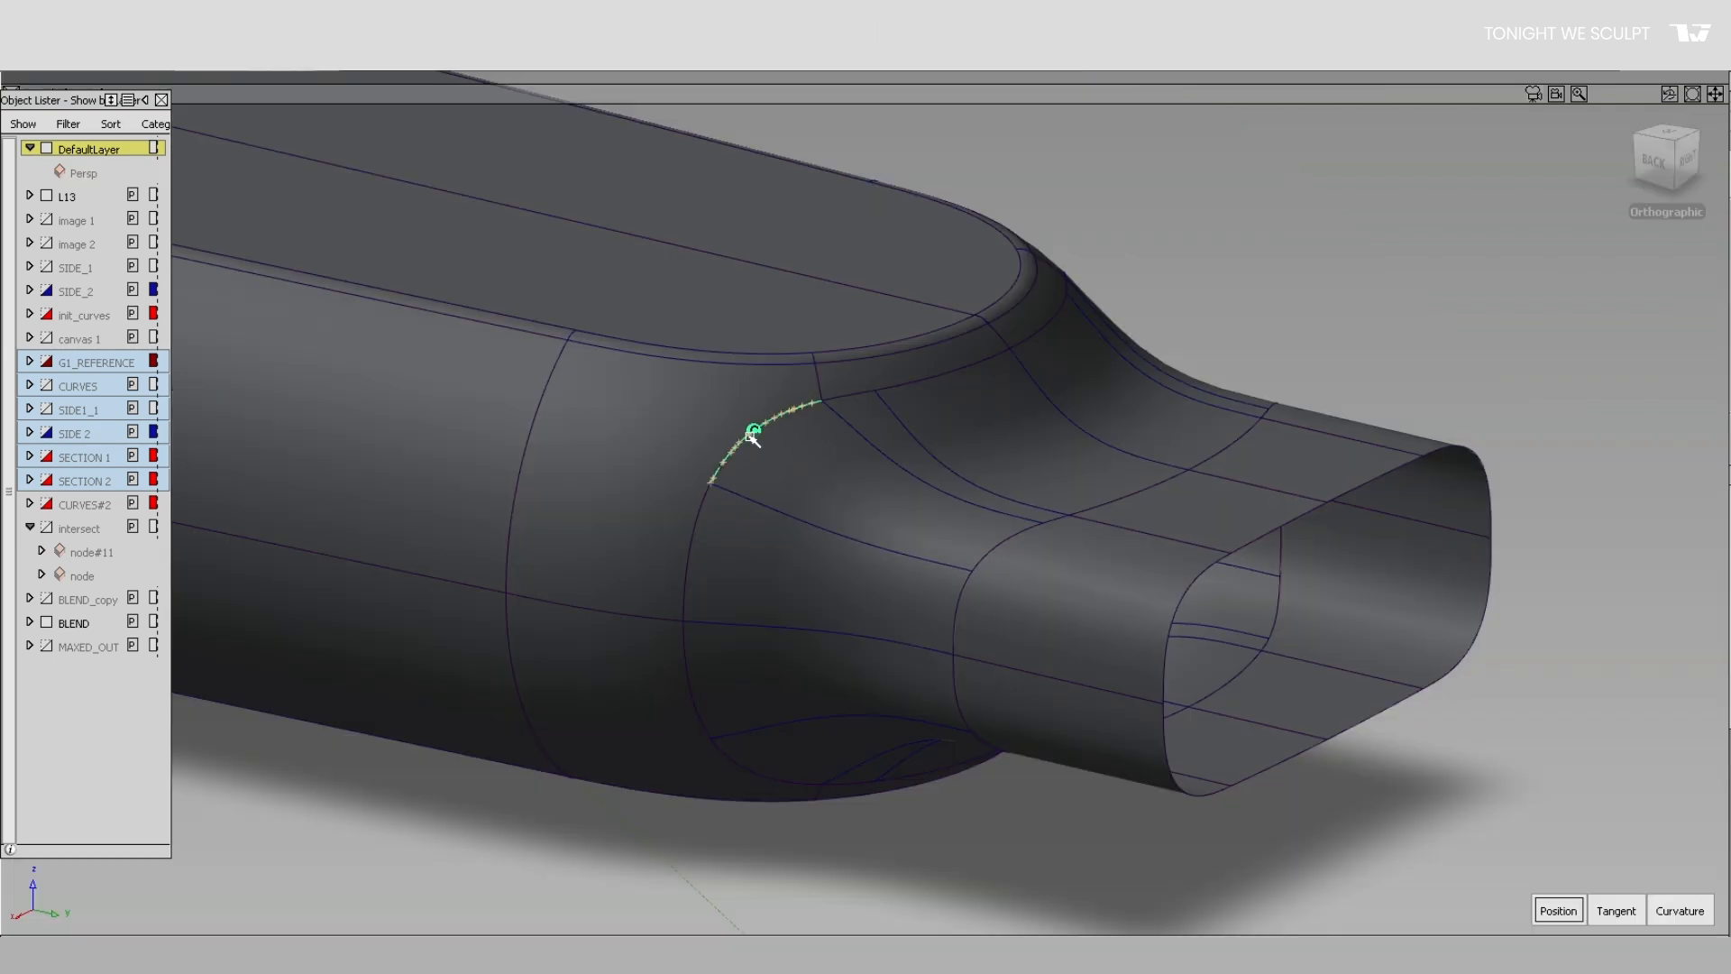
{"action": "left_click", "coordinate": [819, 383]}
{"action": "left_click", "coordinate": [847, 395]}
{"action": "left_click", "coordinate": [847, 422]}
{"action": "left_click", "coordinate": [896, 416]}
{"action": "left_click", "coordinate": [1045, 407]}
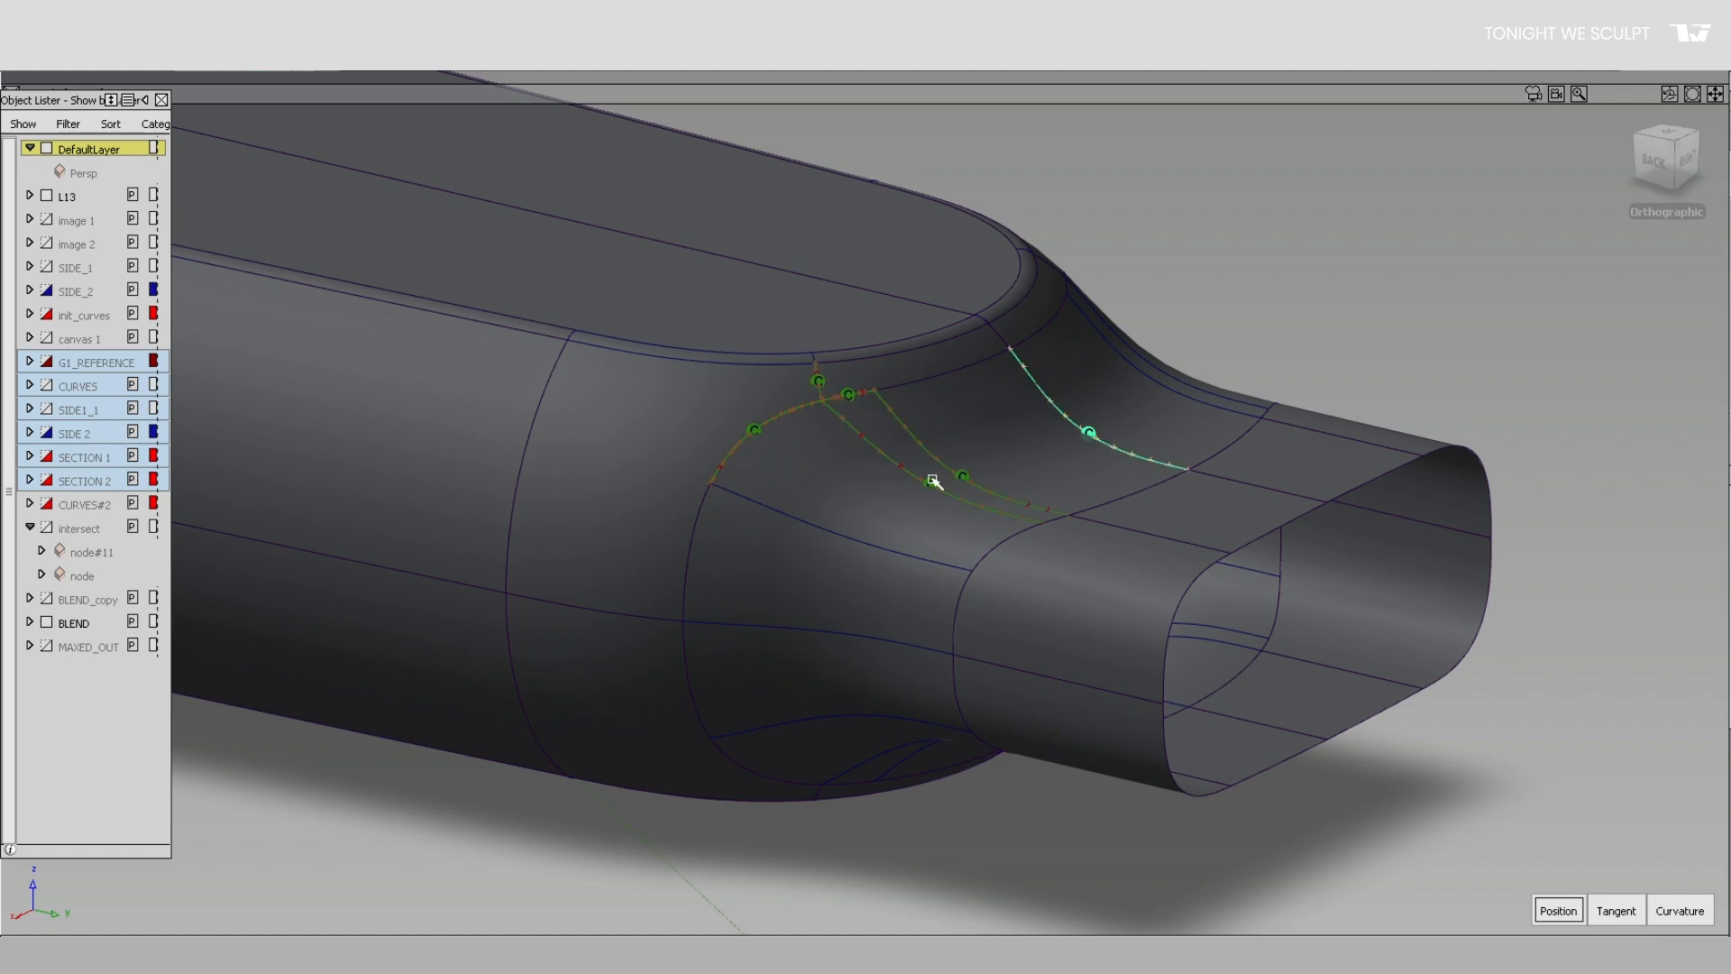
{"action": "left_click", "coordinate": [833, 535]}
{"action": "left_click", "coordinate": [722, 624]}
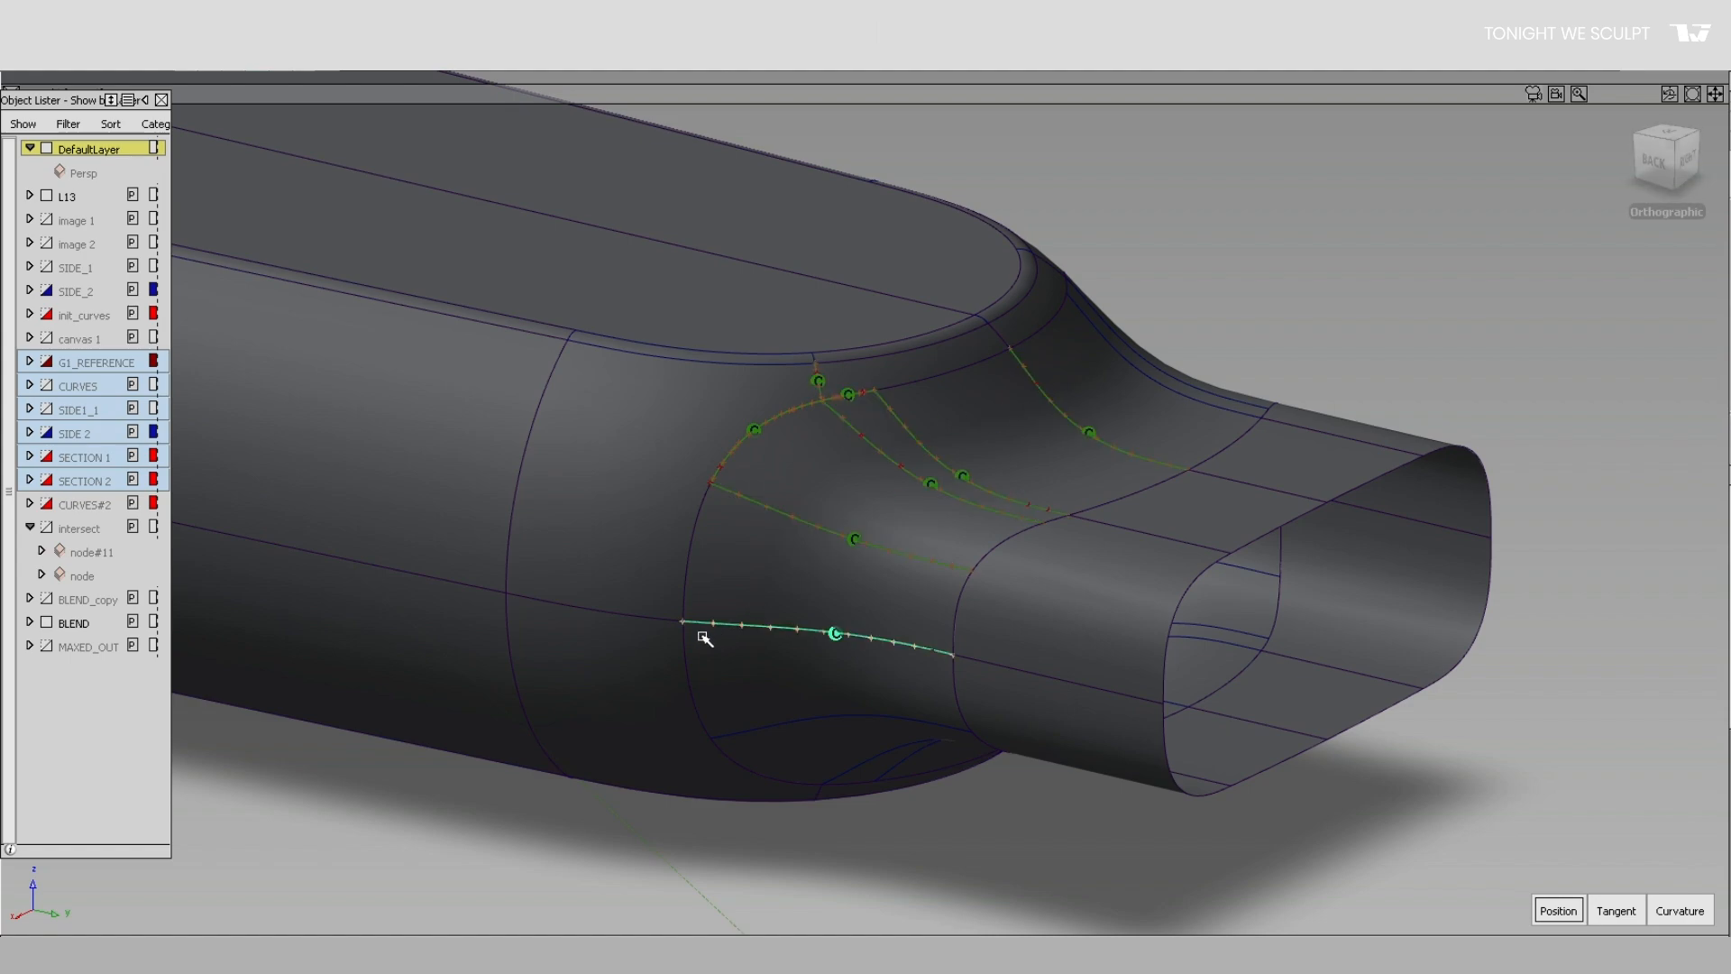
{"action": "left_click", "coordinate": [656, 621]}
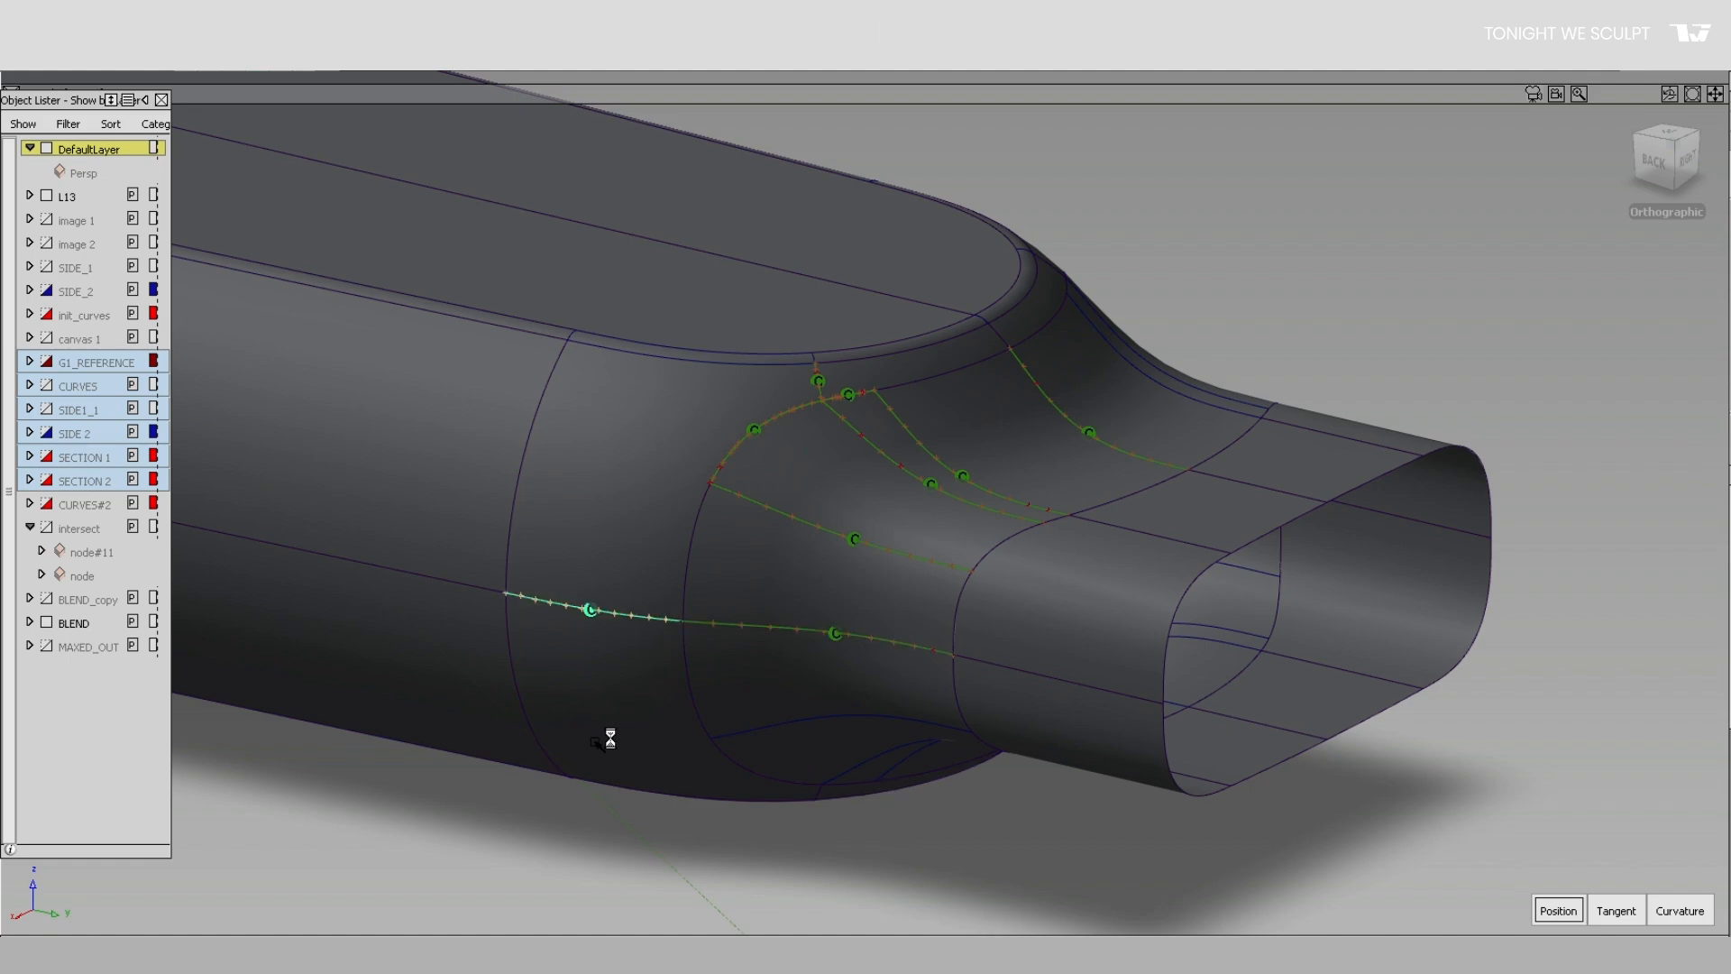
Step: Evaluate the BLEND surfaces with zebra-stripe shading, including from saved view T1, and restore the plain shaded display
{"action": "left_click", "coordinate": [116, 648]}
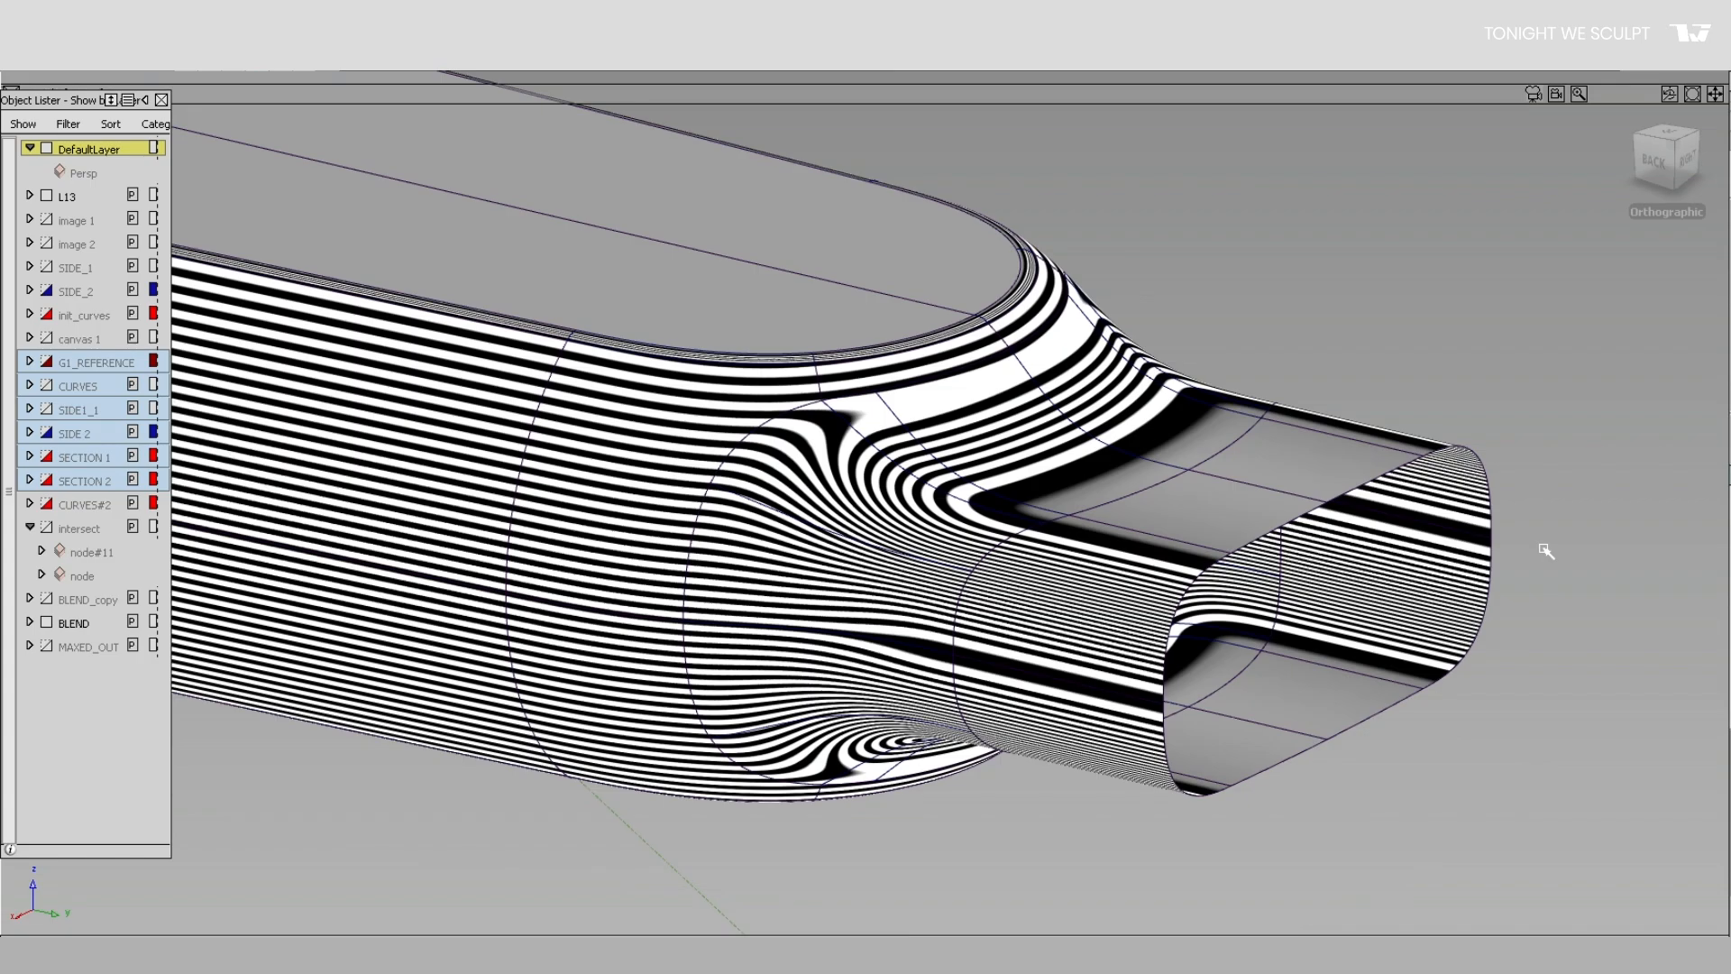
{"action": "right_click_drag", "start_coordinate": [1538, 283], "coordinate": [1386, 489], "text": "alt+shift"}
{"action": "left_click", "coordinate": [1694, 456]}
{"action": "left_click", "coordinate": [1648, 533]}
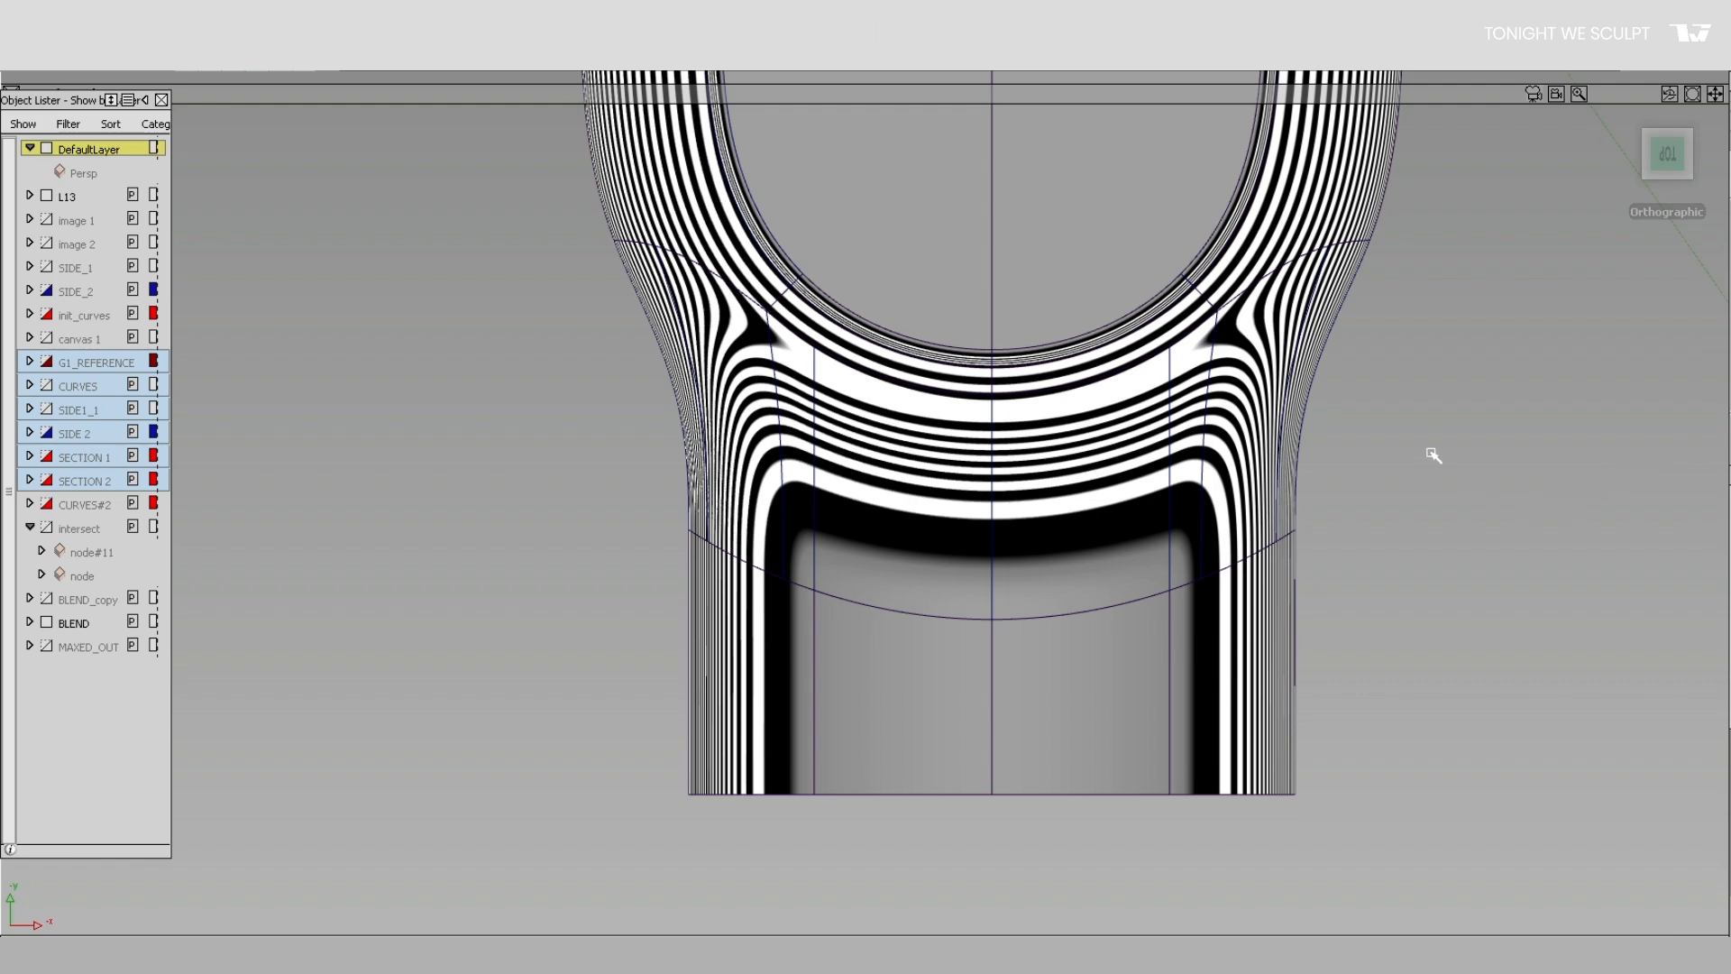
{"action": "middle_click_drag", "start_coordinate": [1414, 452], "coordinate": [1312, 564], "text": "alt+shift"}
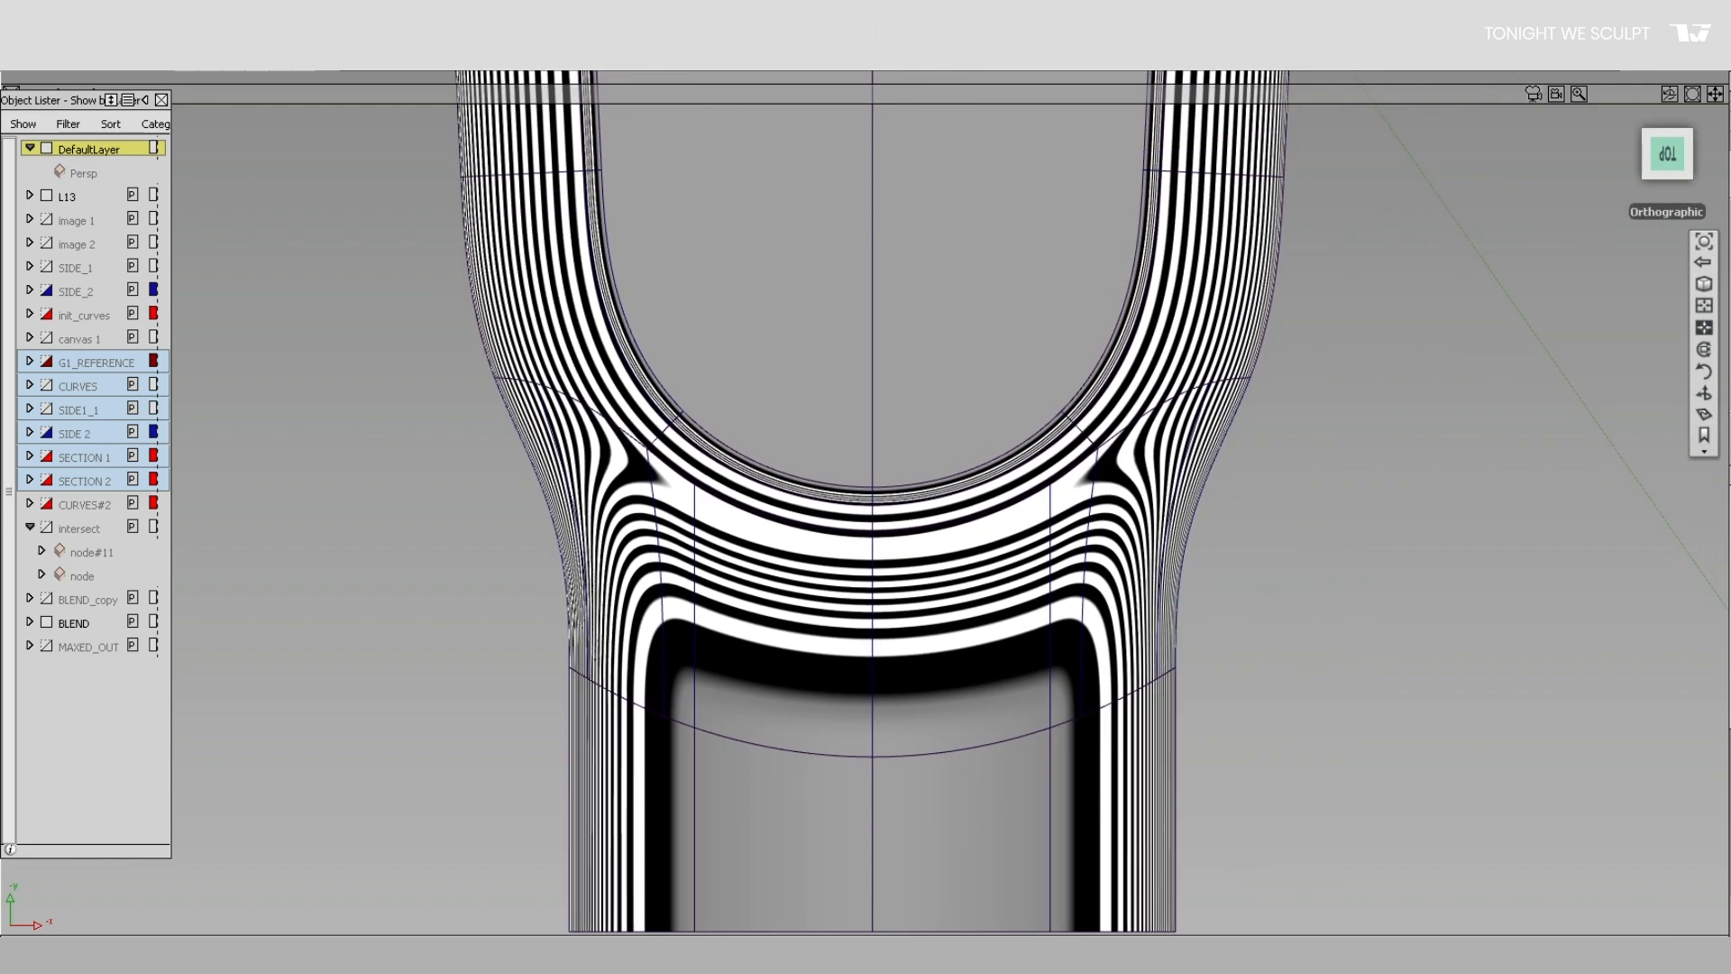
{"action": "left_click", "coordinate": [1686, 648]}
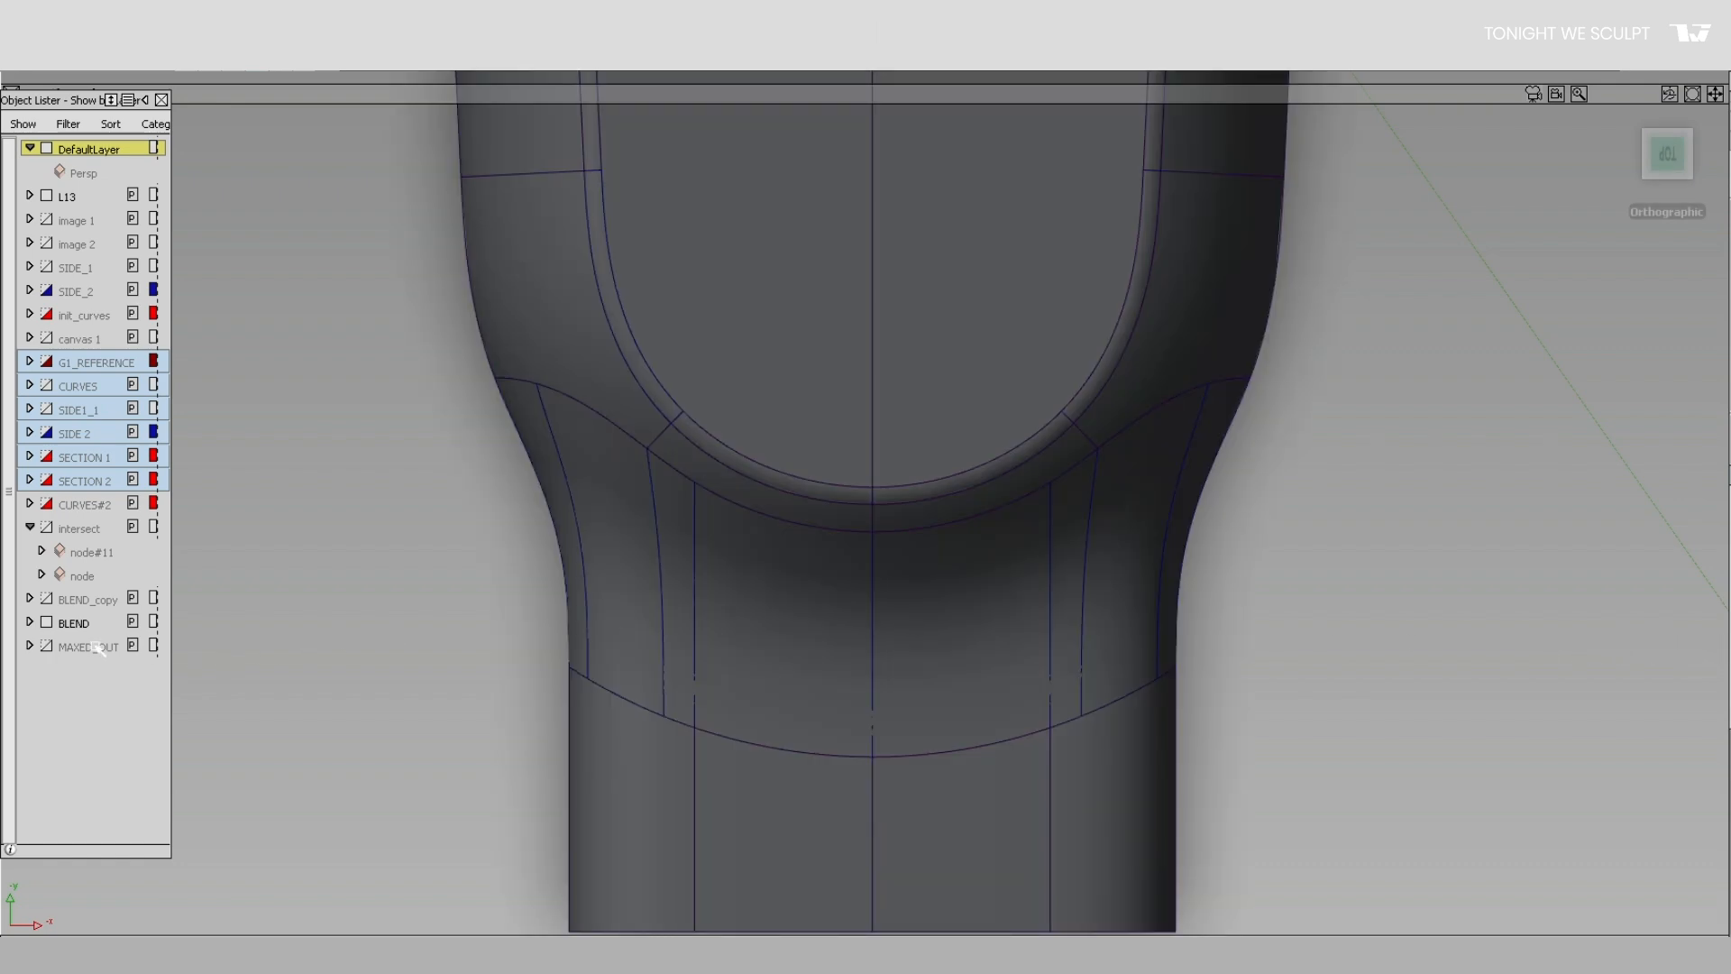
Step: Swap the BLEND layer for the MAXED_OUT layer and inspect its transition surfaces in shaded and wireframe display
{"action": "left_click", "coordinate": [46, 623]}
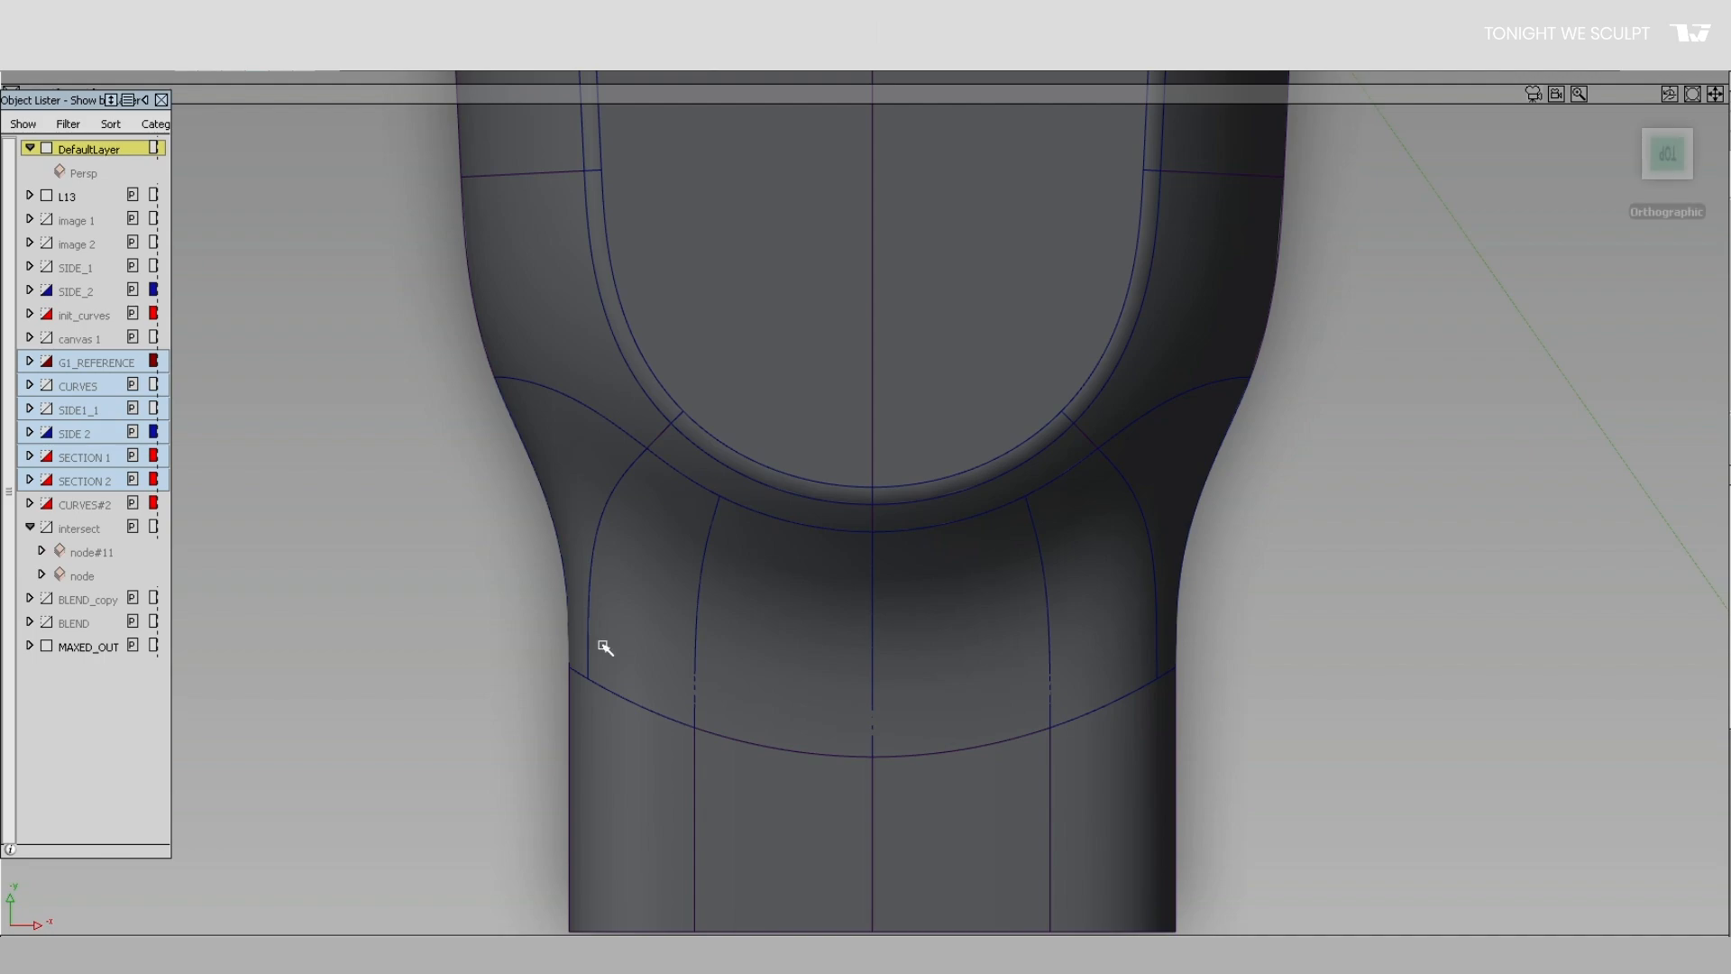
{"action": "left_click", "coordinate": [1722, 541]}
{"action": "left_click_drag", "start_coordinate": [935, 604], "coordinate": [1461, 314]}
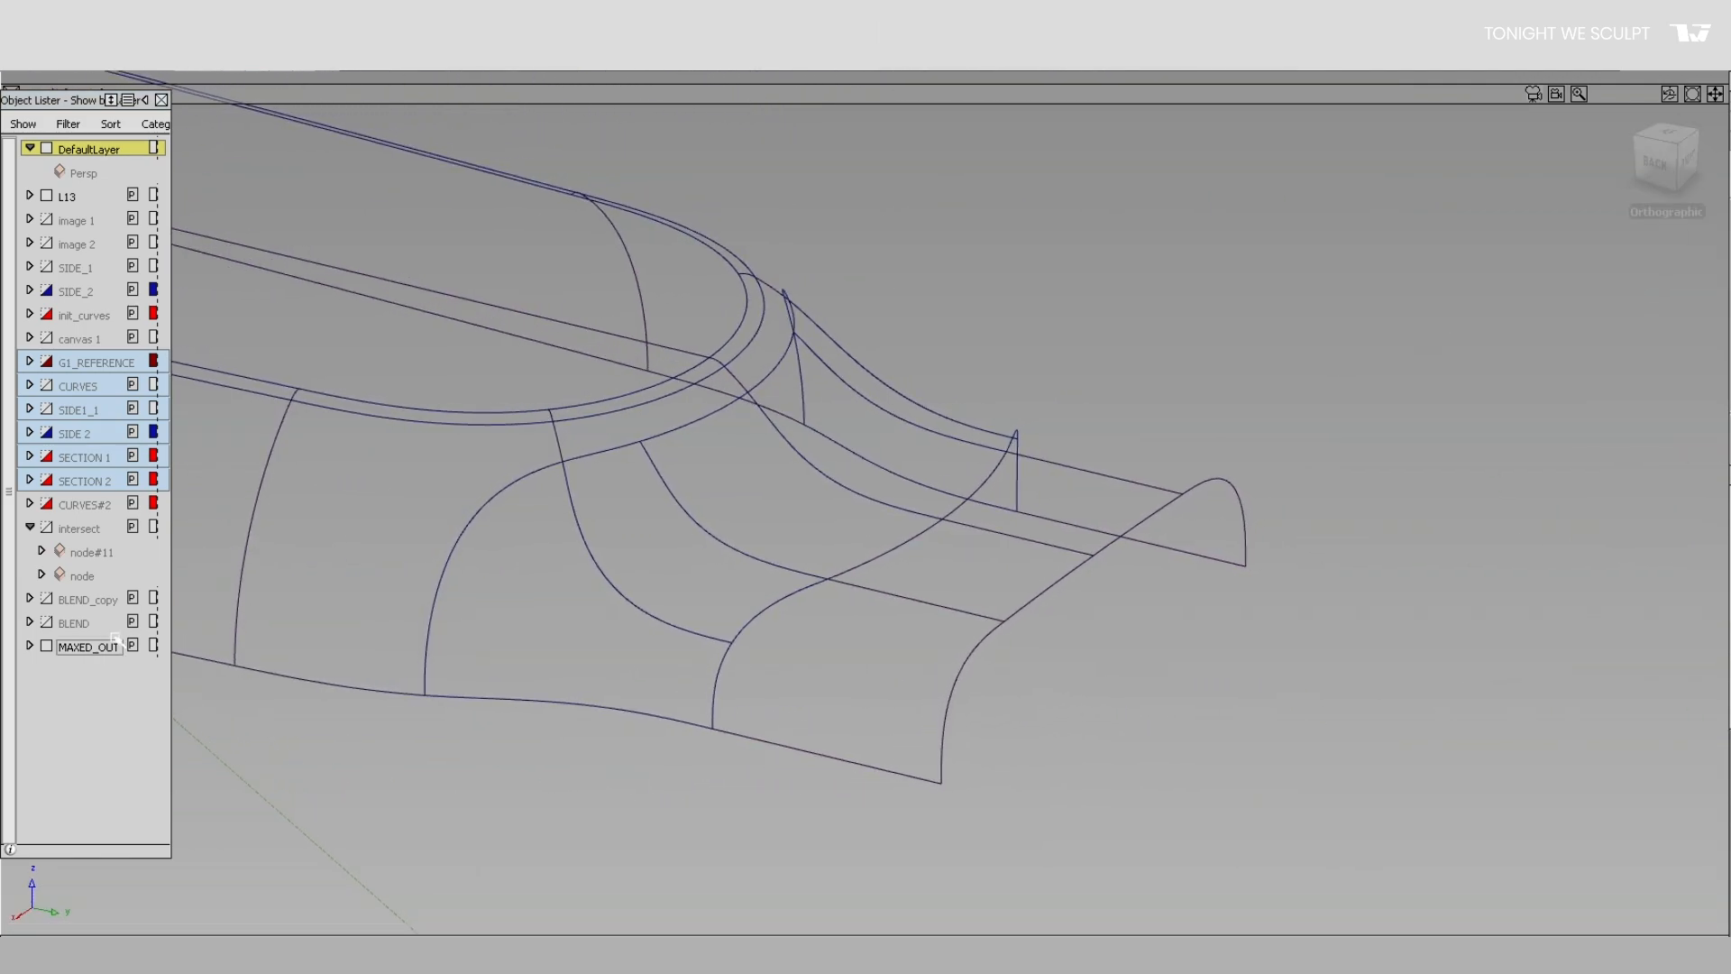
Step: Show the BLEND layer in place of MAXED_OUT and recall a saved overview of the whole handle in shaded display
{"action": "left_click", "coordinate": [47, 623]}
{"action": "left_click", "coordinate": [46, 647]}
{"action": "right_click_drag", "start_coordinate": [907, 506], "coordinate": [892, 525], "text": "alt+shift"}
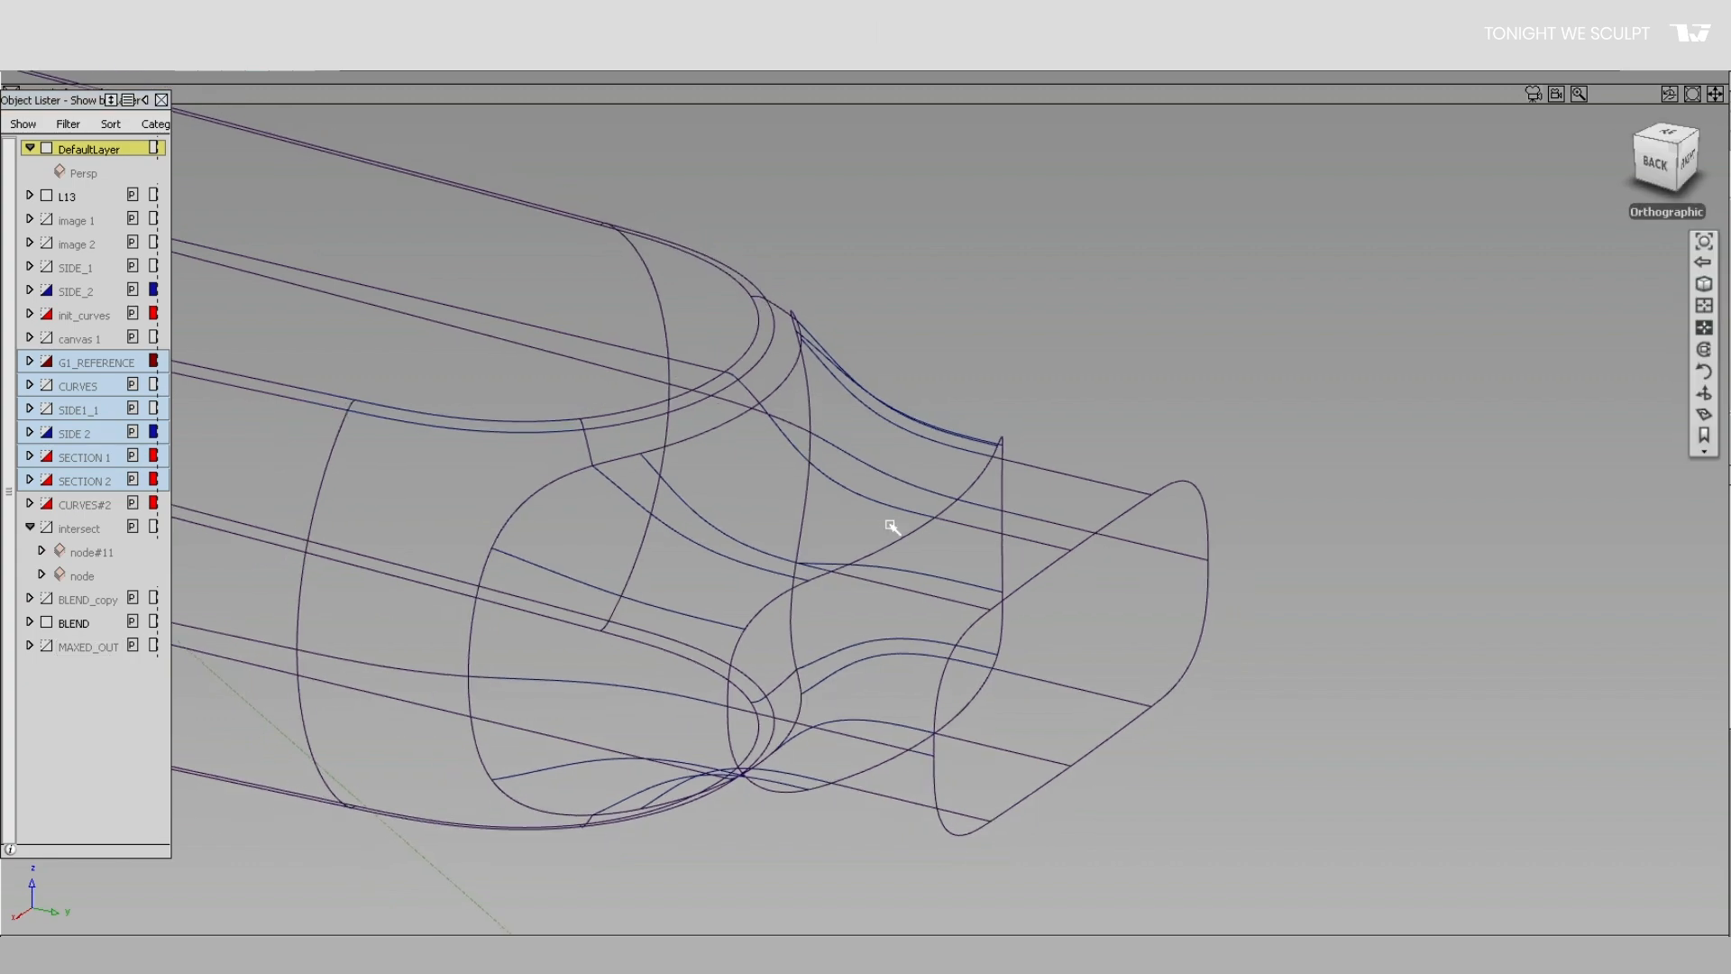
{"action": "left_click", "coordinate": [1703, 451]}
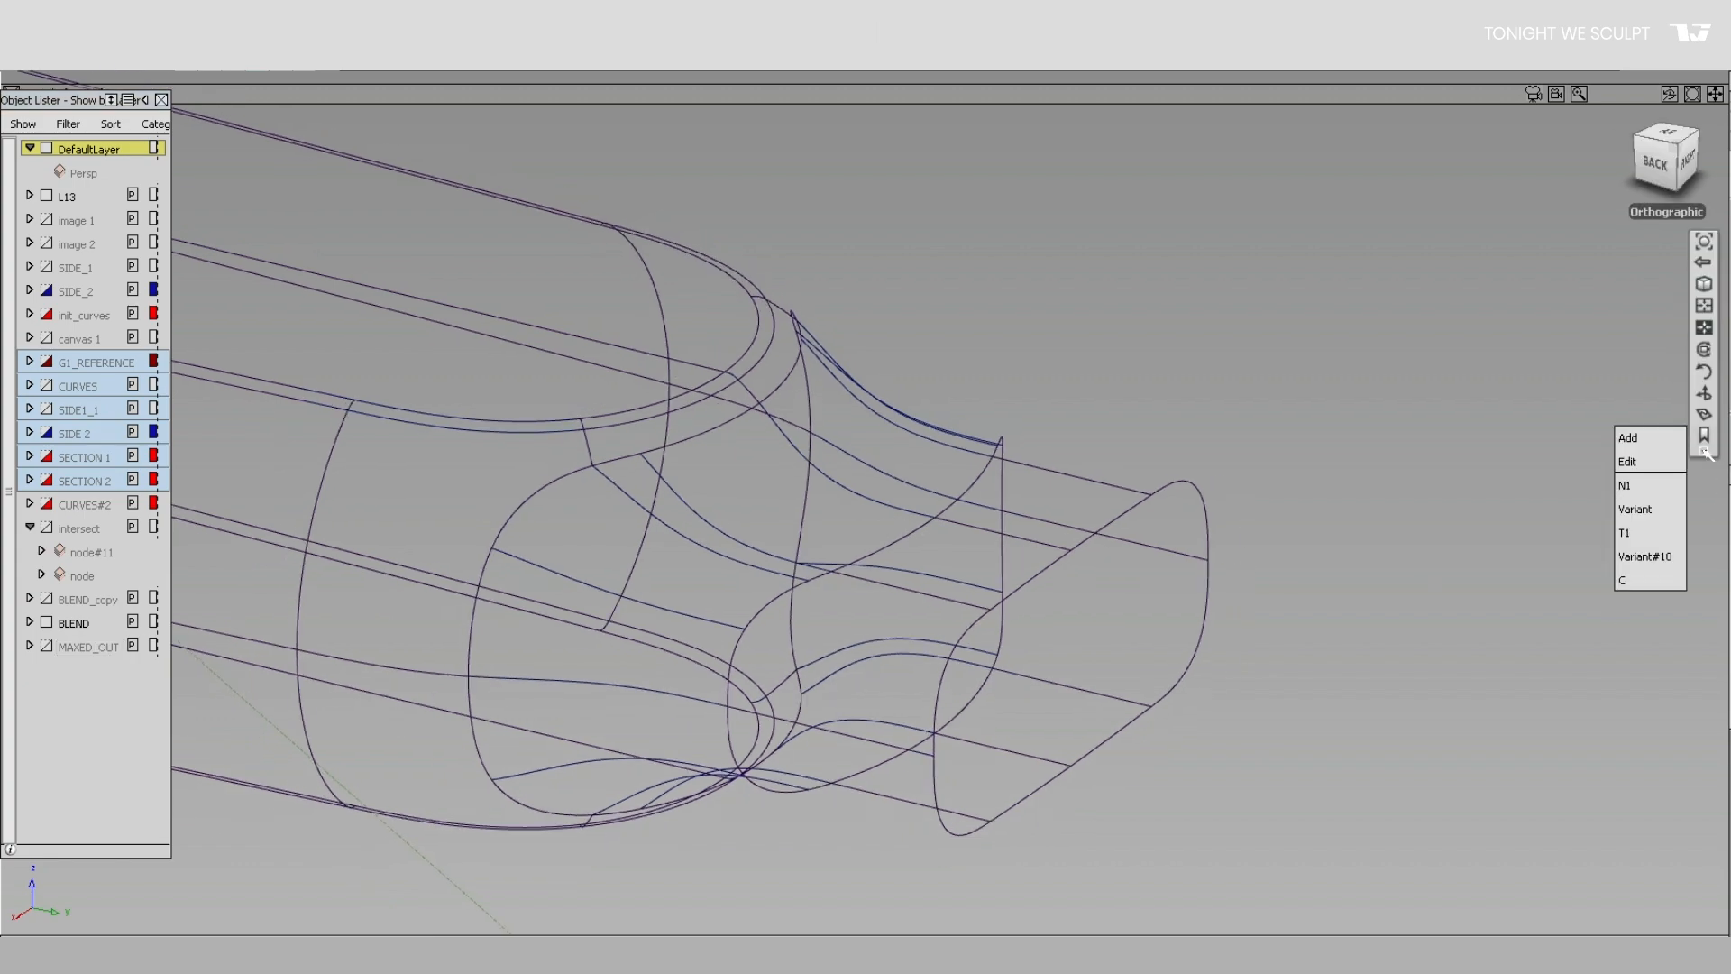
{"action": "left_click", "coordinate": [1670, 490]}
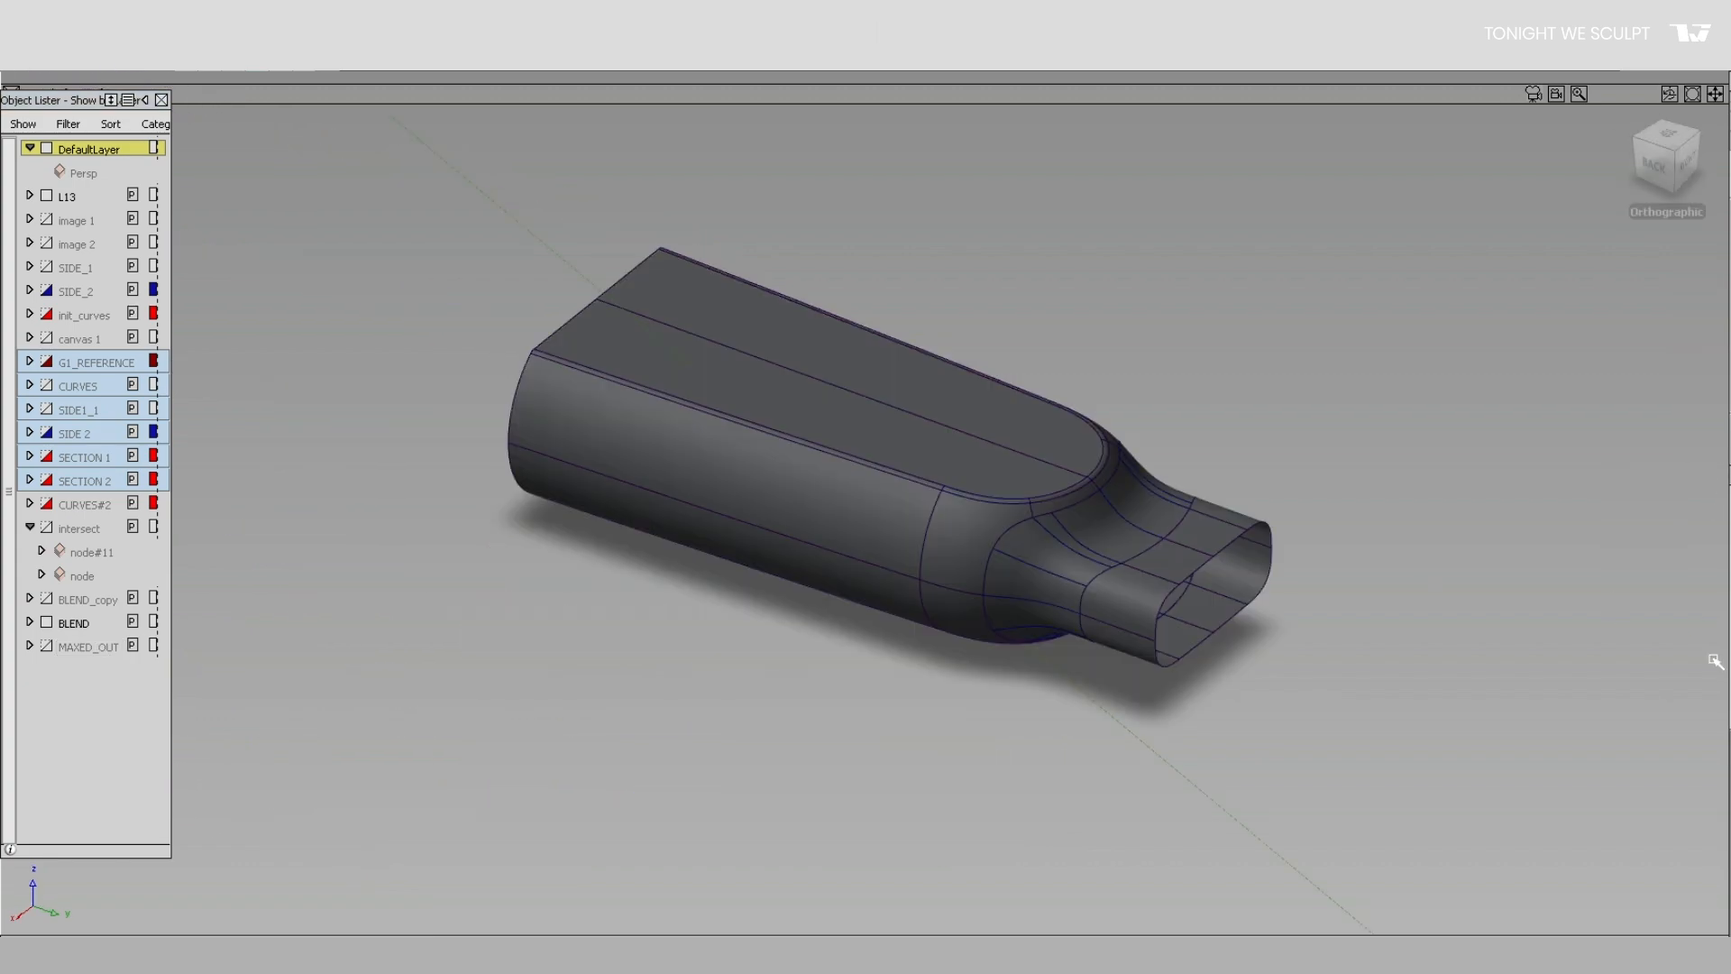